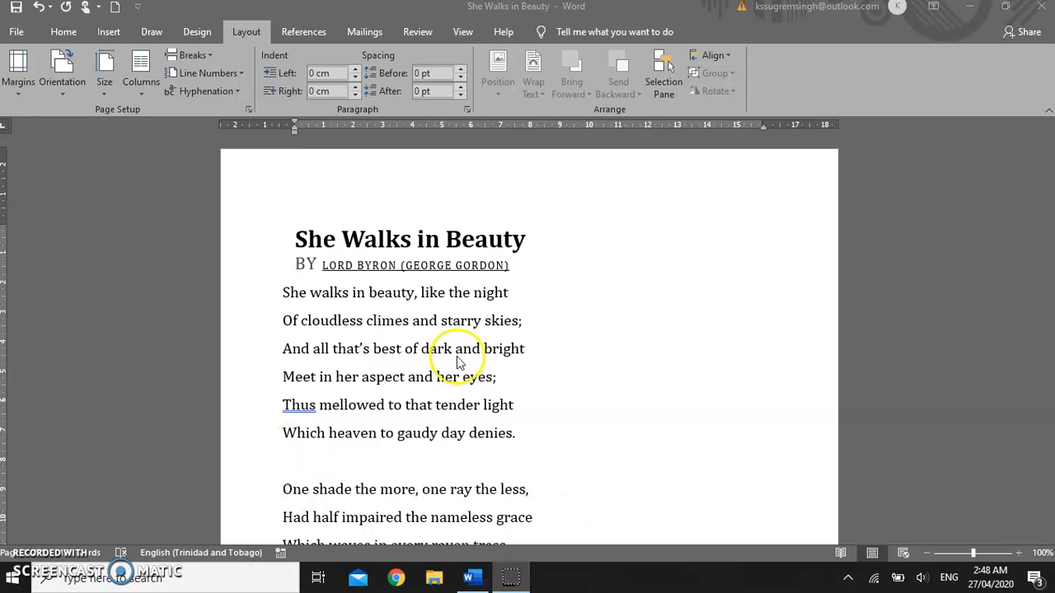
Step: Change the page orientation to Landscape
scroll(560, 346, "down", 5)
scroll(568, 329, "up", 2)
scroll(567, 327, "up", 3)
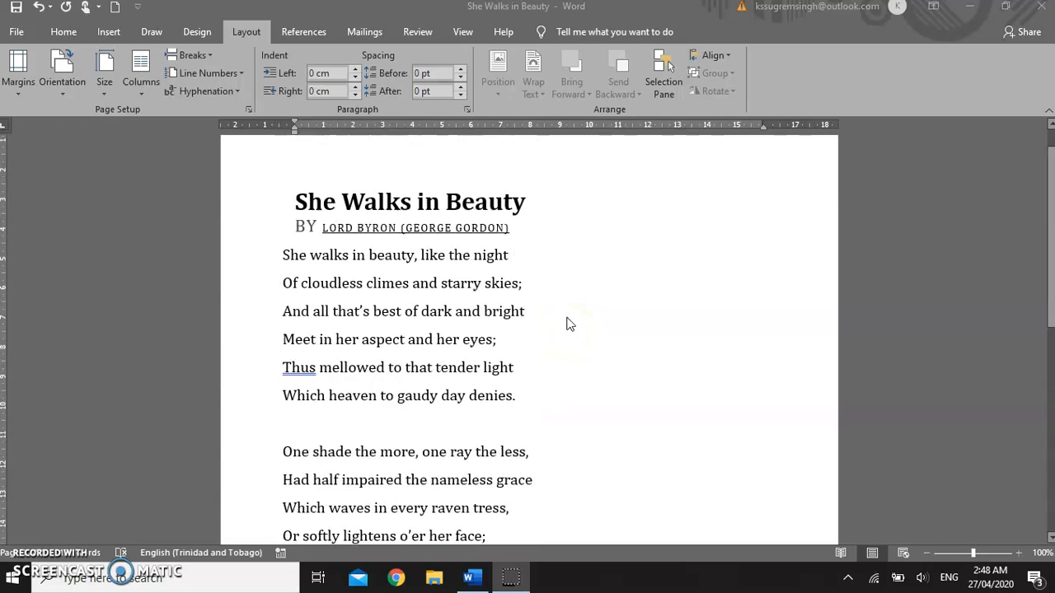
left_click(64, 89)
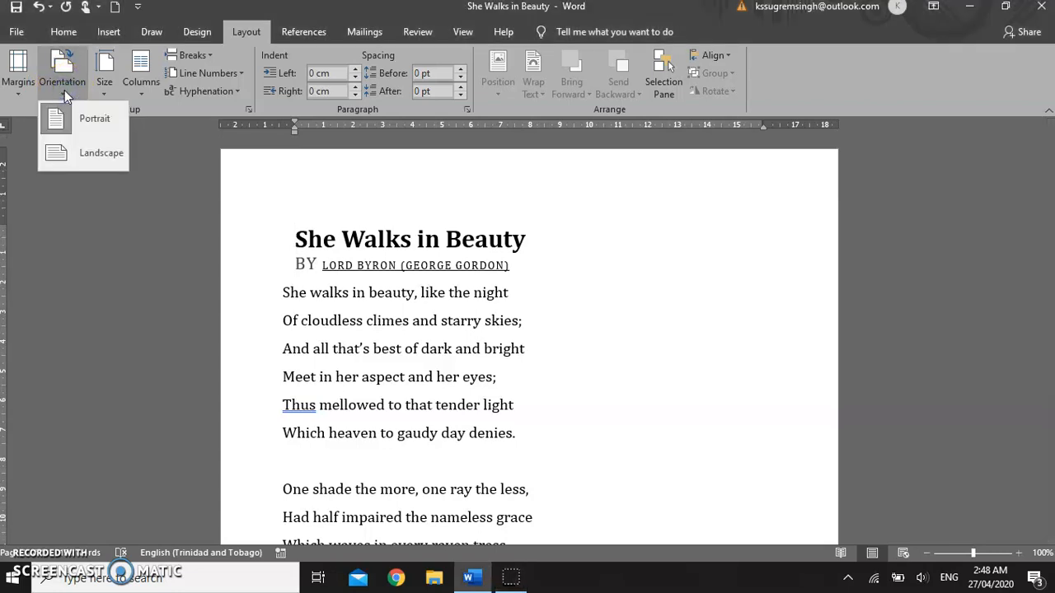
left_click(85, 124)
left_click(99, 163)
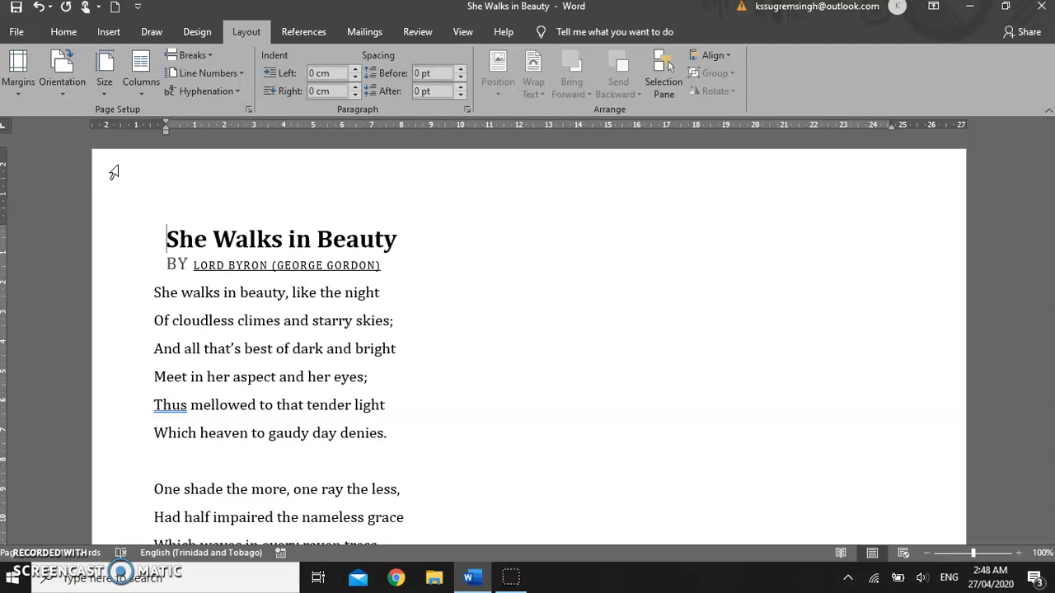
Step: Scroll through the landscape document to review how the poem fits its pages
scroll(437, 414, "down", 8)
scroll(443, 397, "down", 7)
scroll(448, 425, "up", 3)
scroll(448, 425, "up", 13)
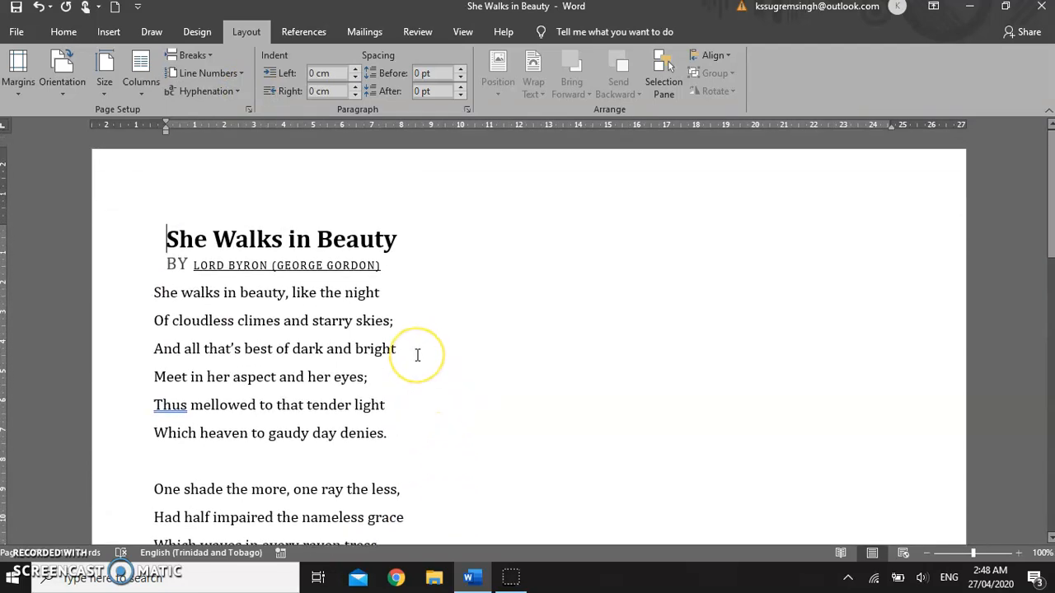
scroll(417, 355, "down", 7)
scroll(416, 352, "down", 8)
left_click(420, 375)
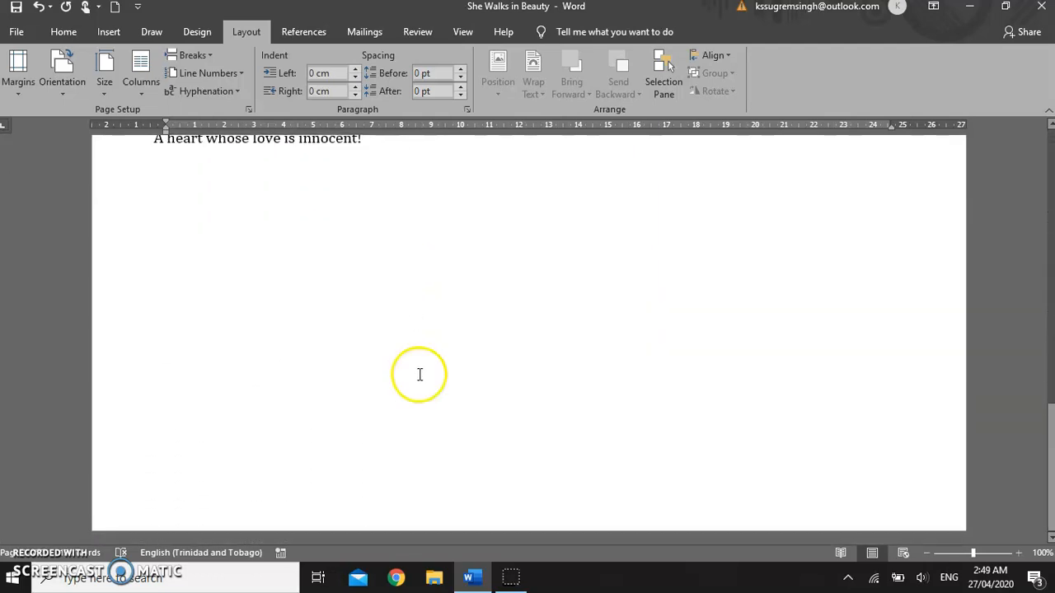
scroll(419, 386, "up", 12)
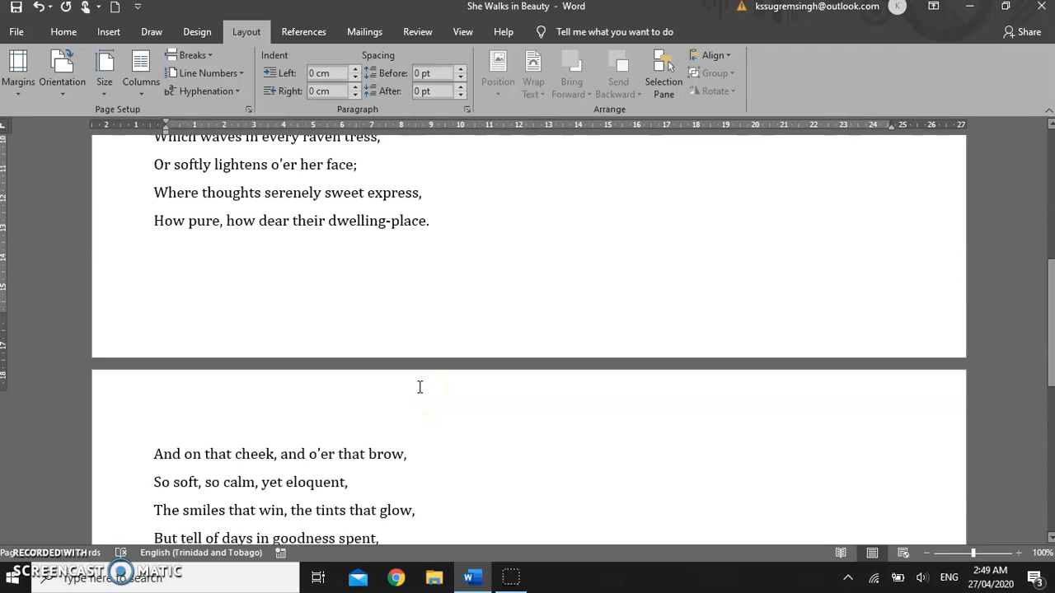
scroll(420, 386, "up", 4)
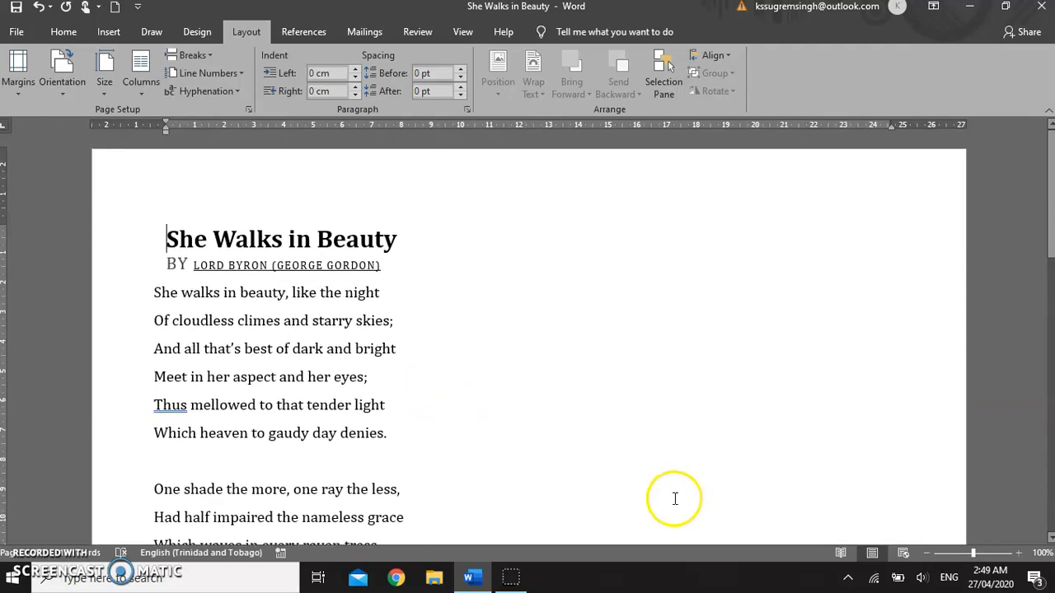
Step: Switch the orientation back to Portrait and set the paper size to Letter in Page Setup
left_click(66, 86)
left_click(89, 121)
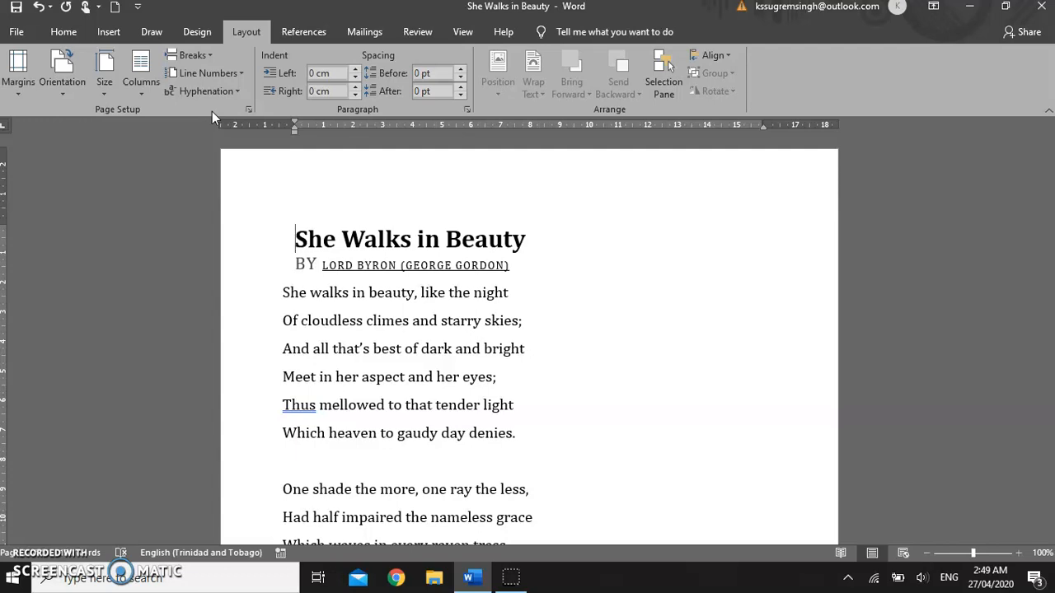
left_click(104, 96)
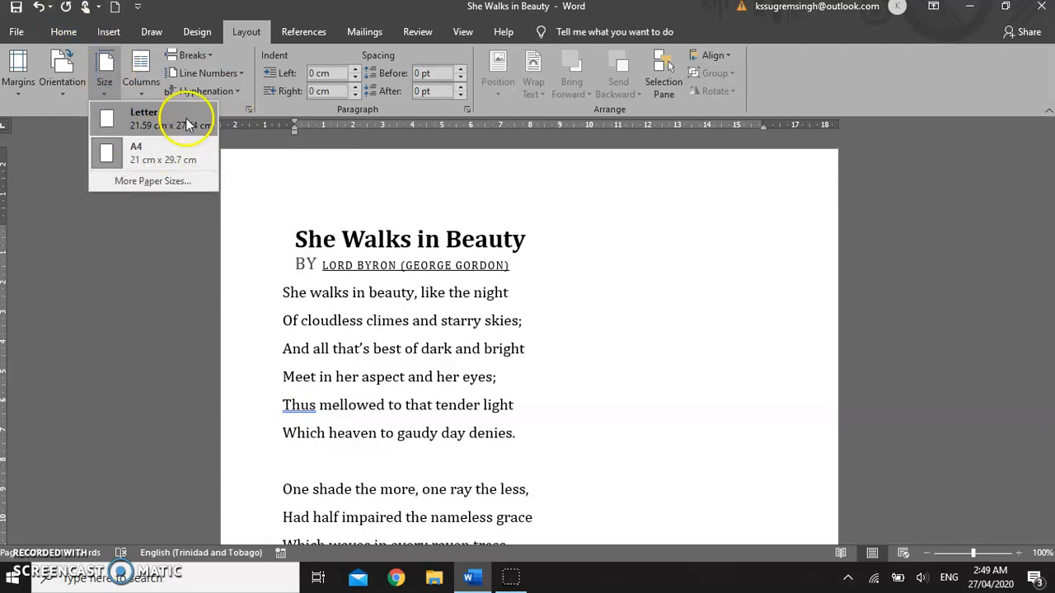
left_click(153, 181)
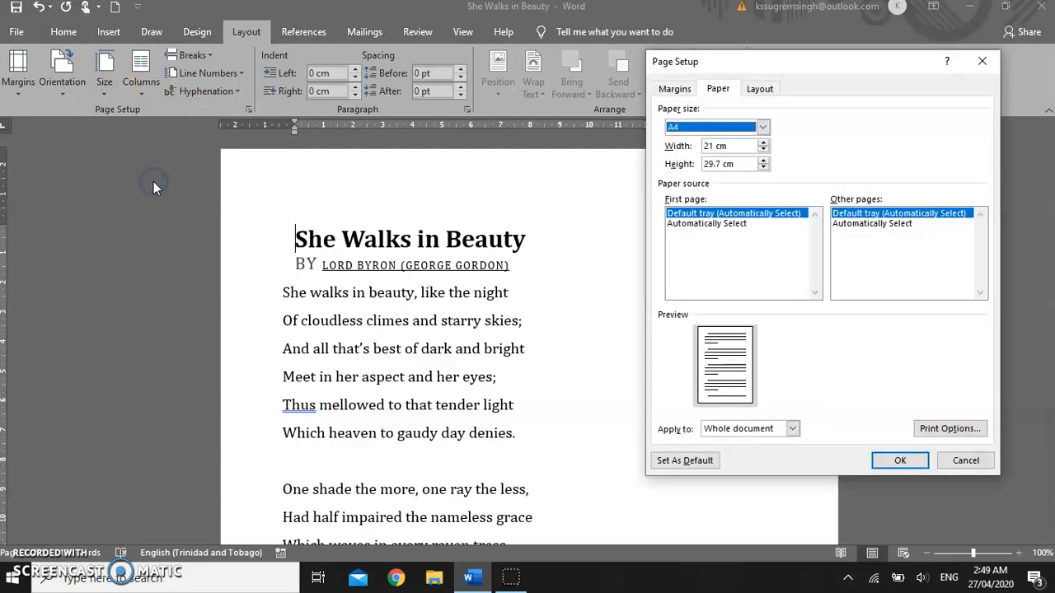
left_click(763, 127)
left_click(763, 126)
left_click(763, 127)
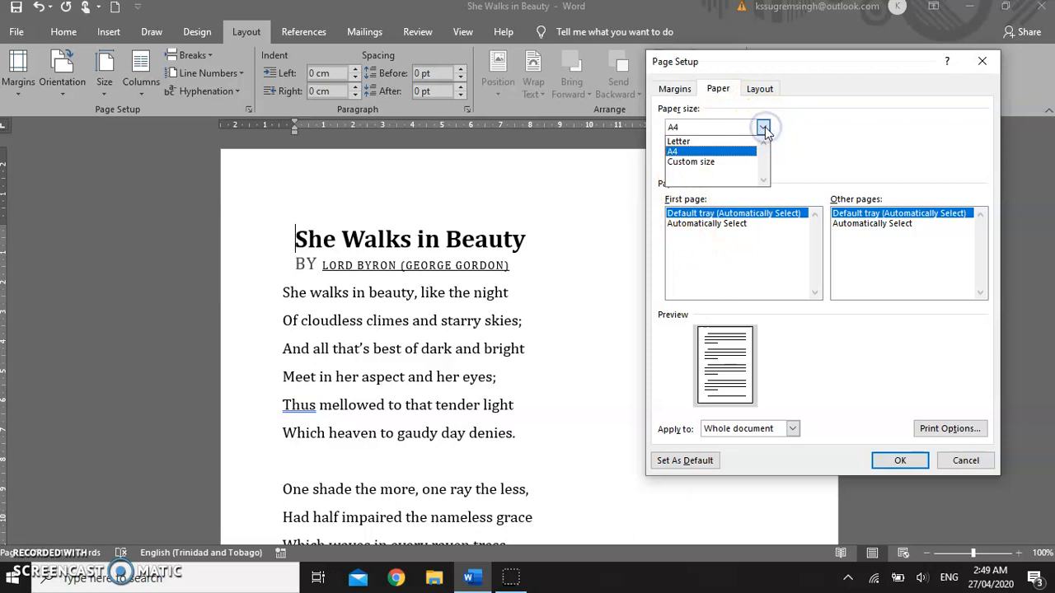
left_click(680, 141)
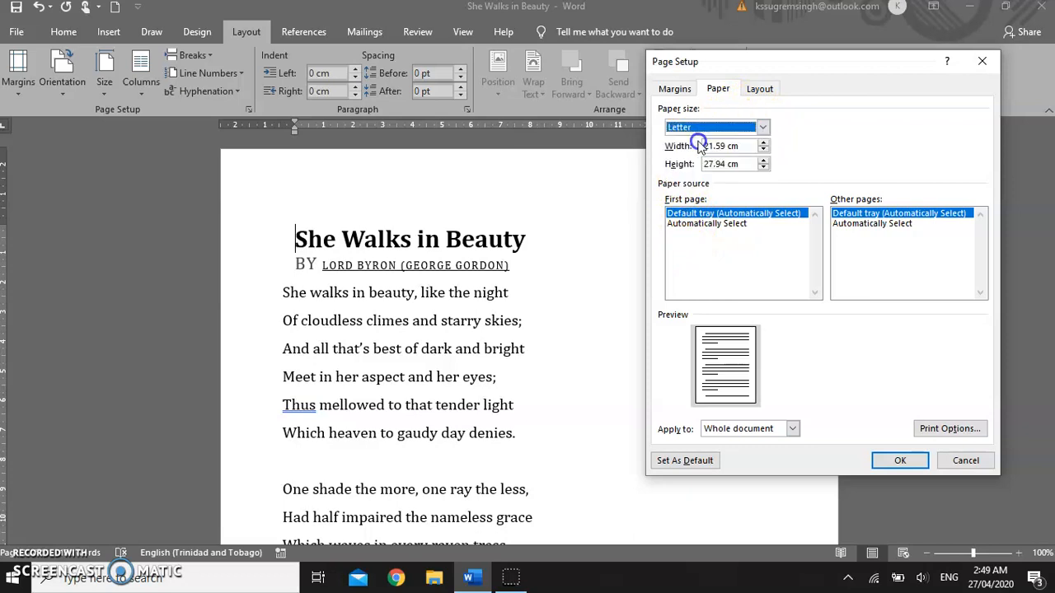
left_click(899, 461)
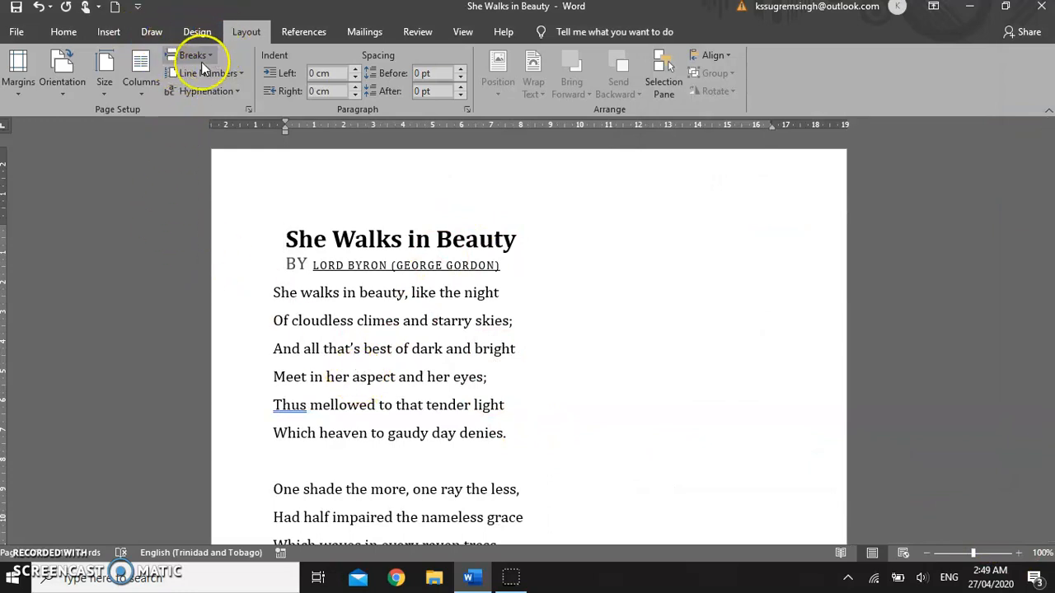
left_click(20, 92)
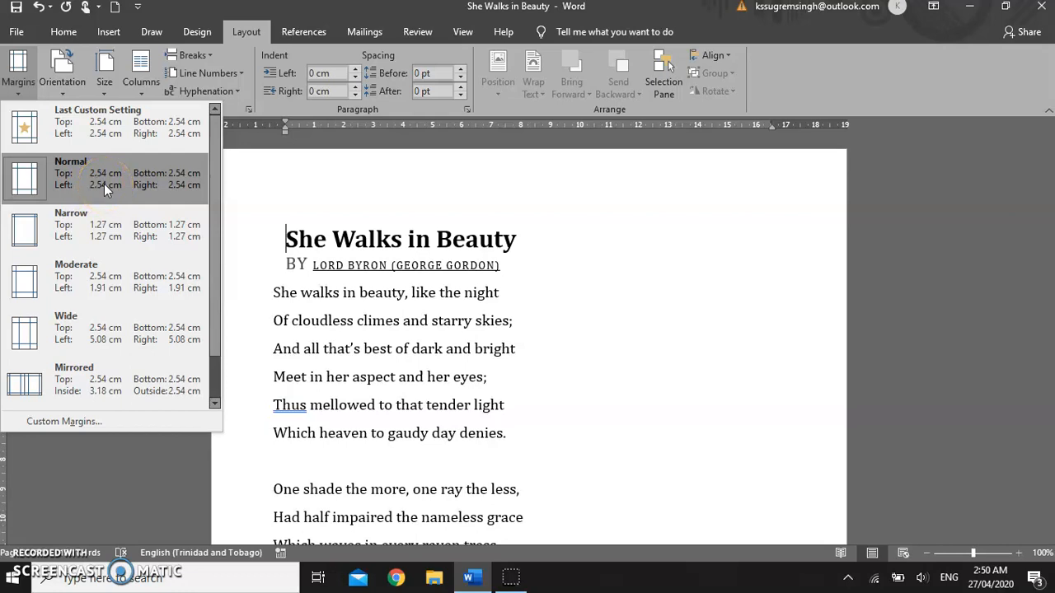
left_click(304, 183)
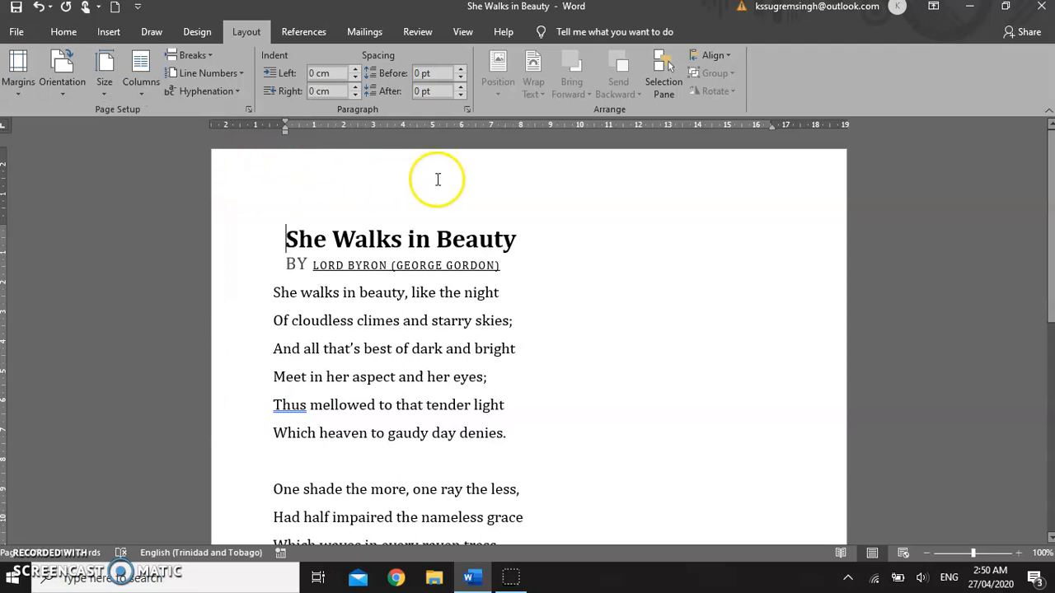
scroll(811, 329, "down", 5)
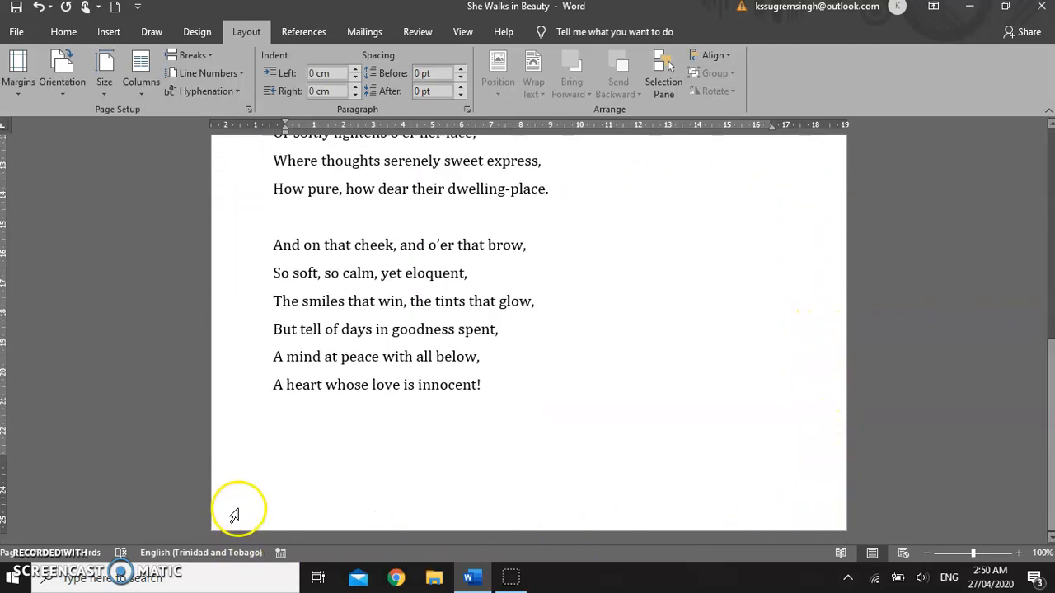
scroll(218, 429, "up", 1)
scroll(207, 354, "up", 4)
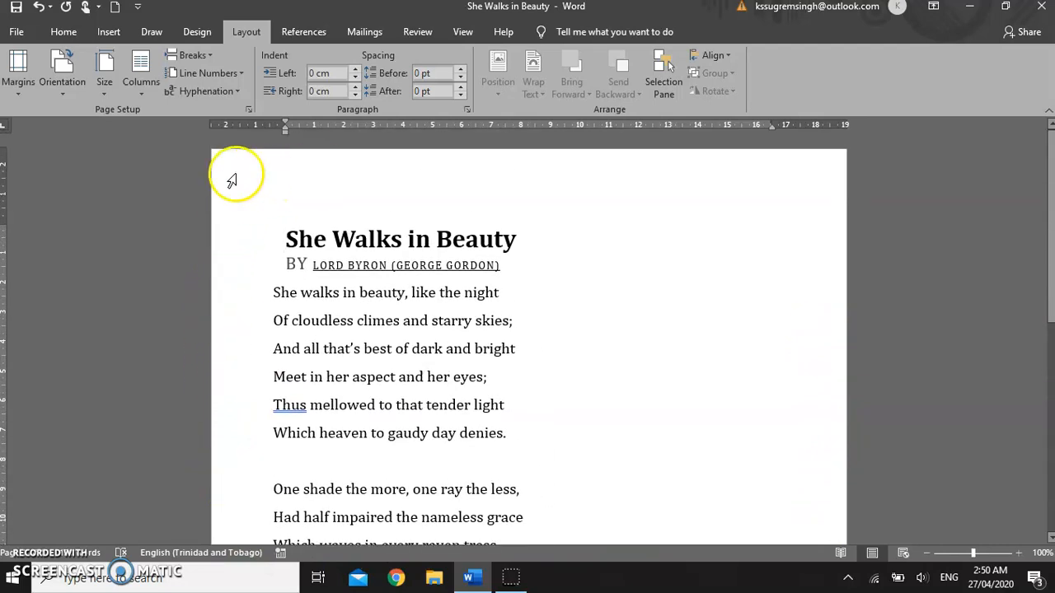
Step: Open the page header area for editing, then close the header and footer again
left_click(297, 170)
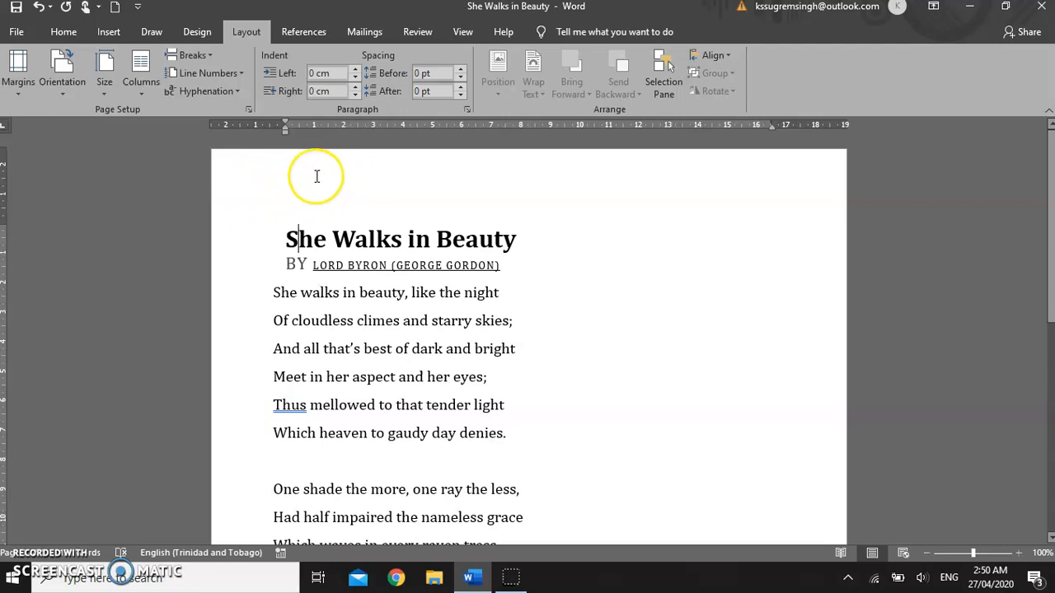
double_click(319, 173)
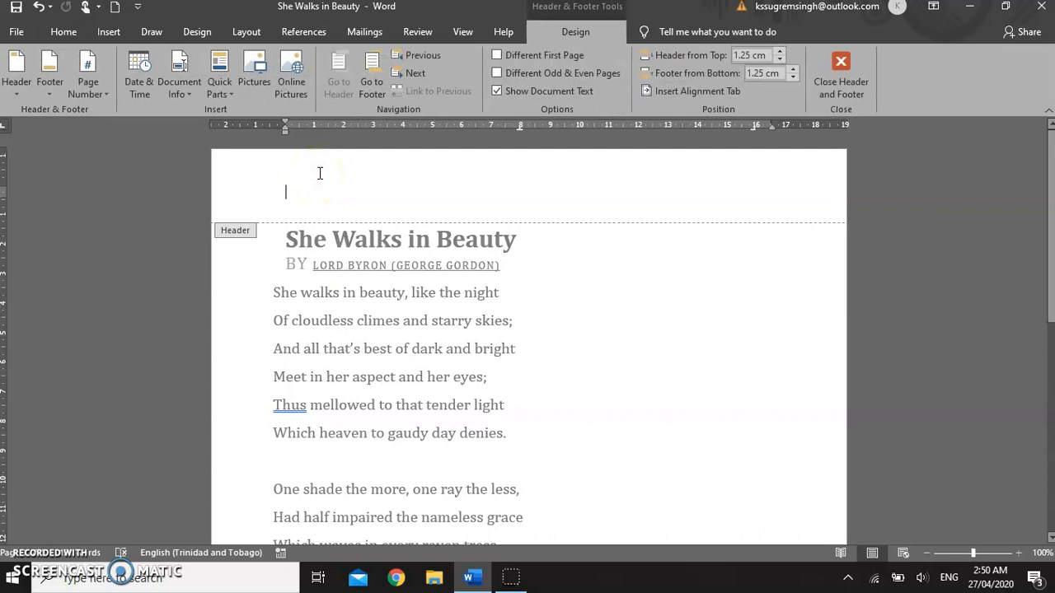
scroll(419, 275, "down", 6)
left_click(432, 492)
left_click(857, 61)
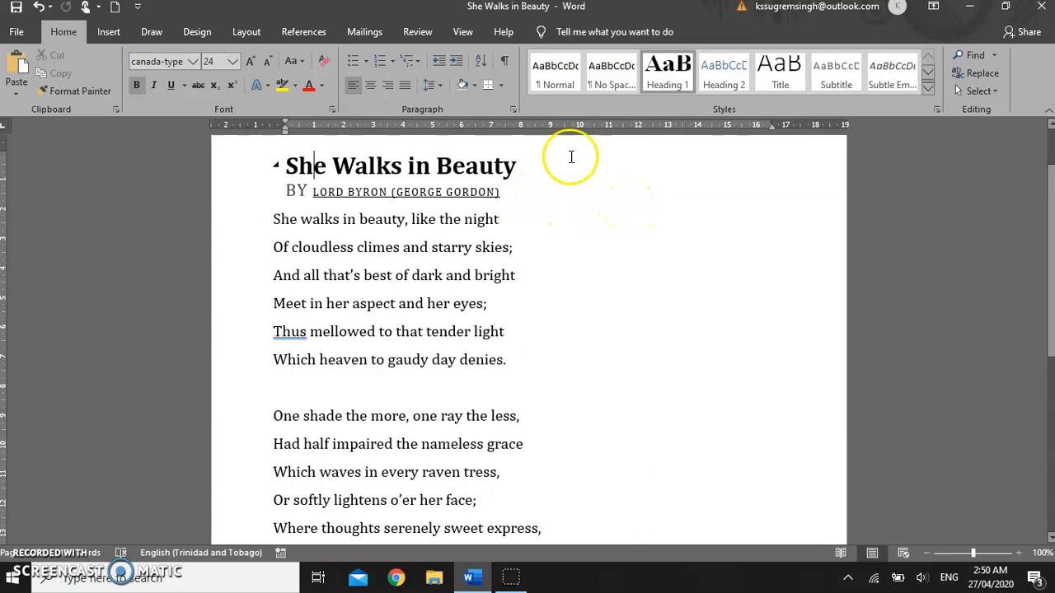
left_click(286, 166)
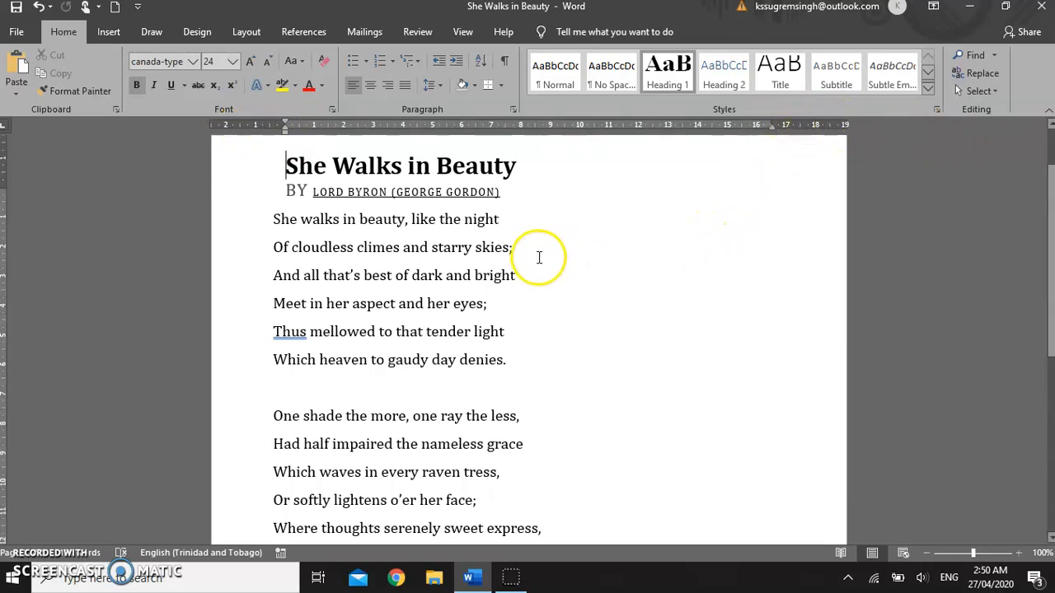
scroll(539, 255, "up", 1)
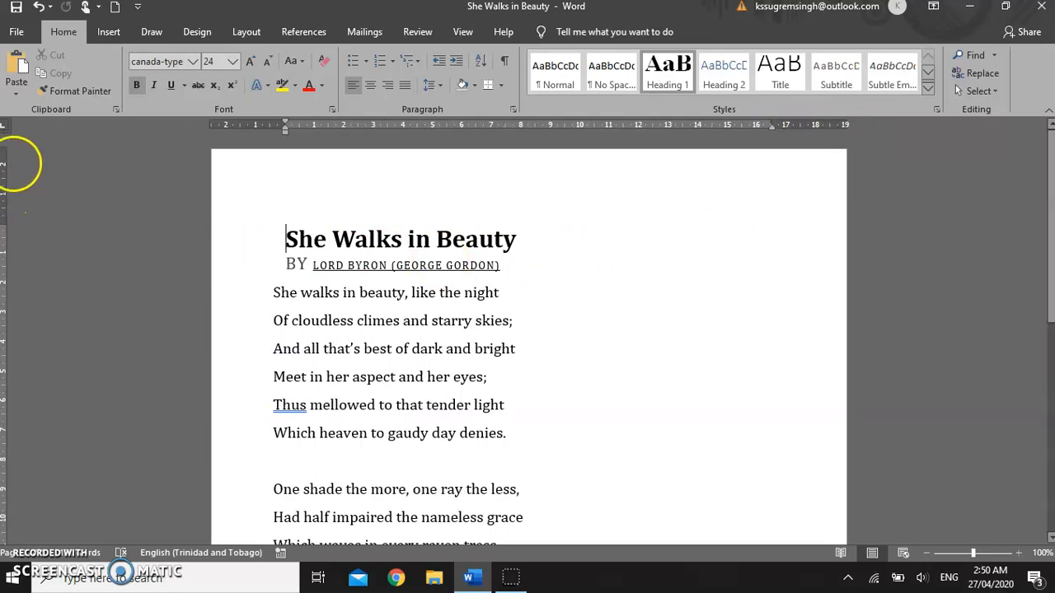
scroll(31, 228, "down", 6)
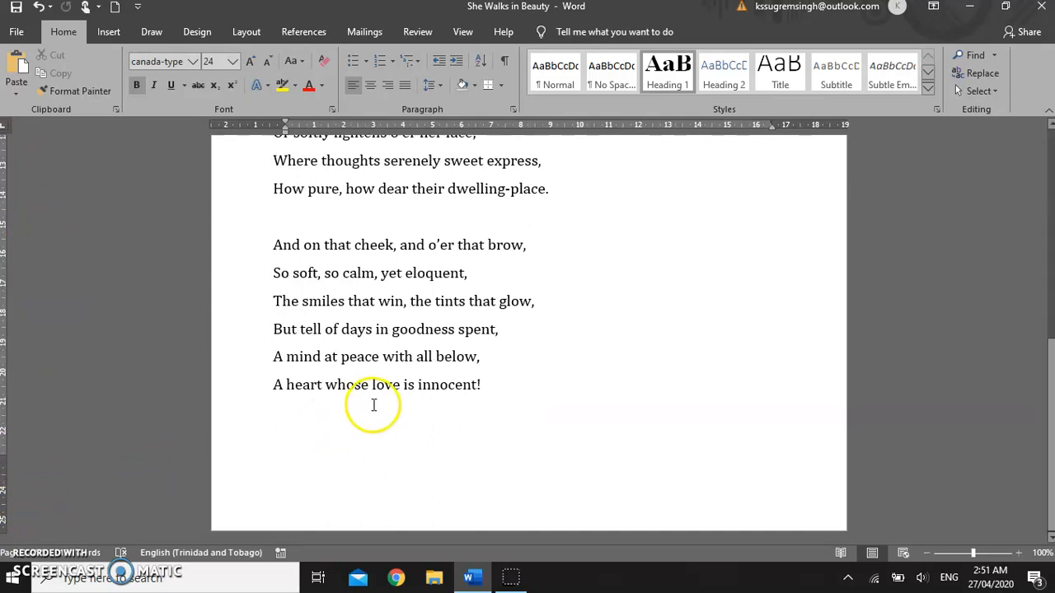
scroll(387, 397, "up", 3)
scroll(408, 391, "up", 3)
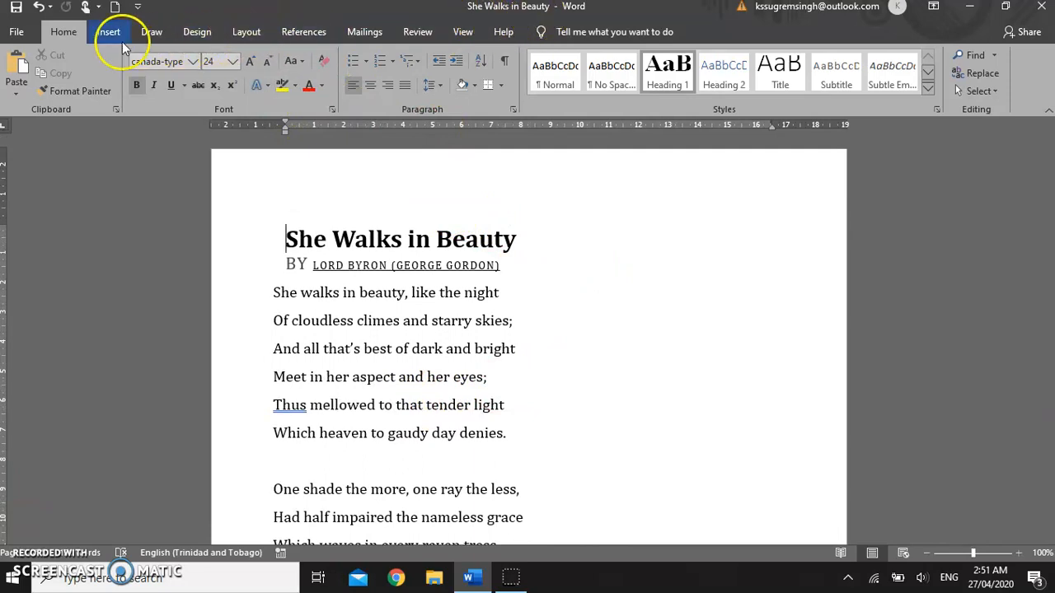
Step: Set the left and right margins to 3 cm in the Page Setup dialog
left_click(238, 31)
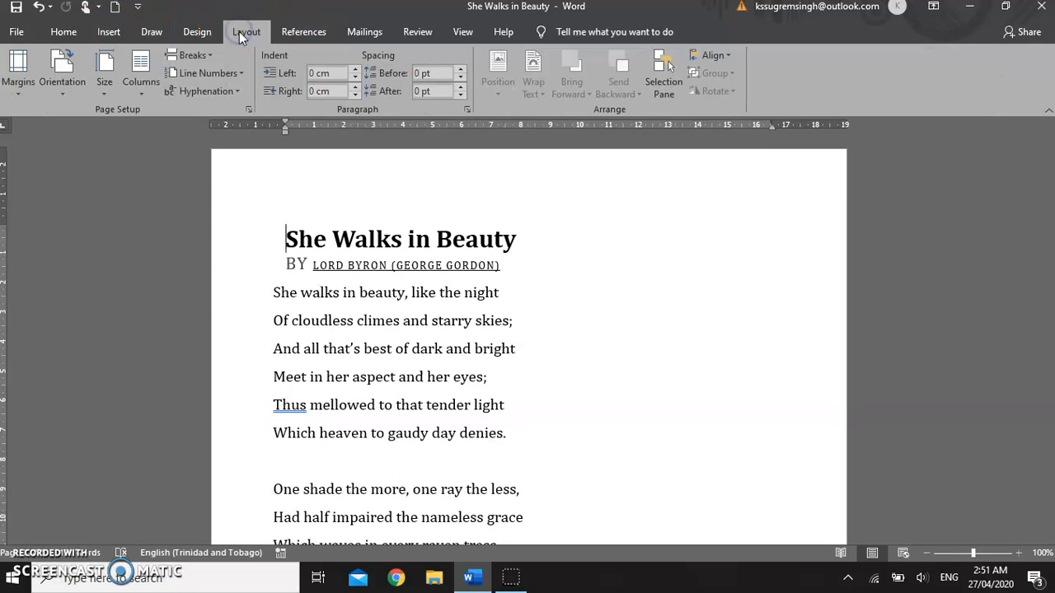
left_click(25, 91)
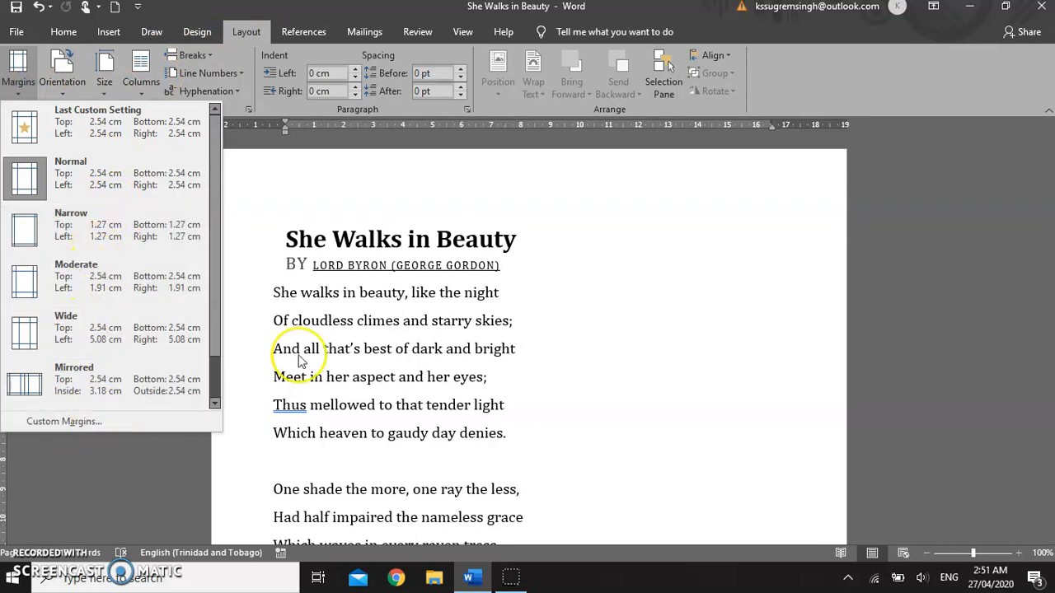
left_click(547, 198)
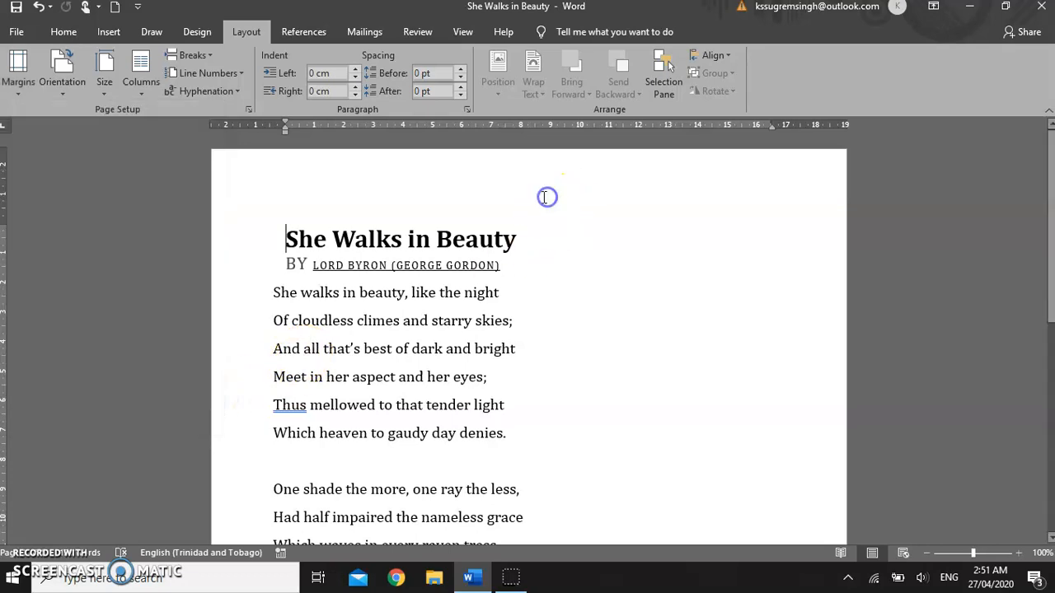
left_click(248, 109)
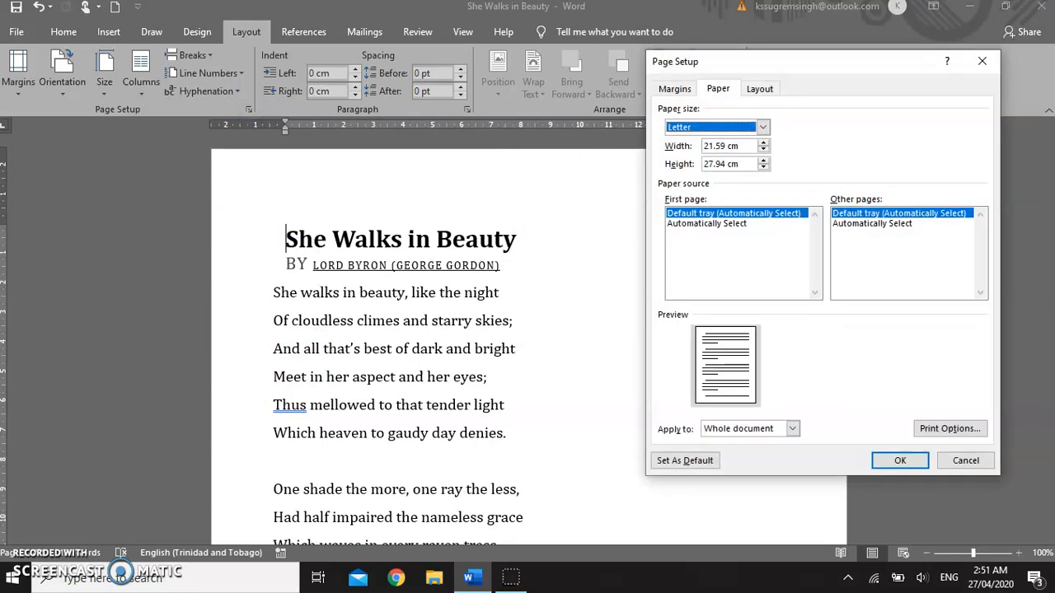
left_click_drag(854, 66, 770, 143)
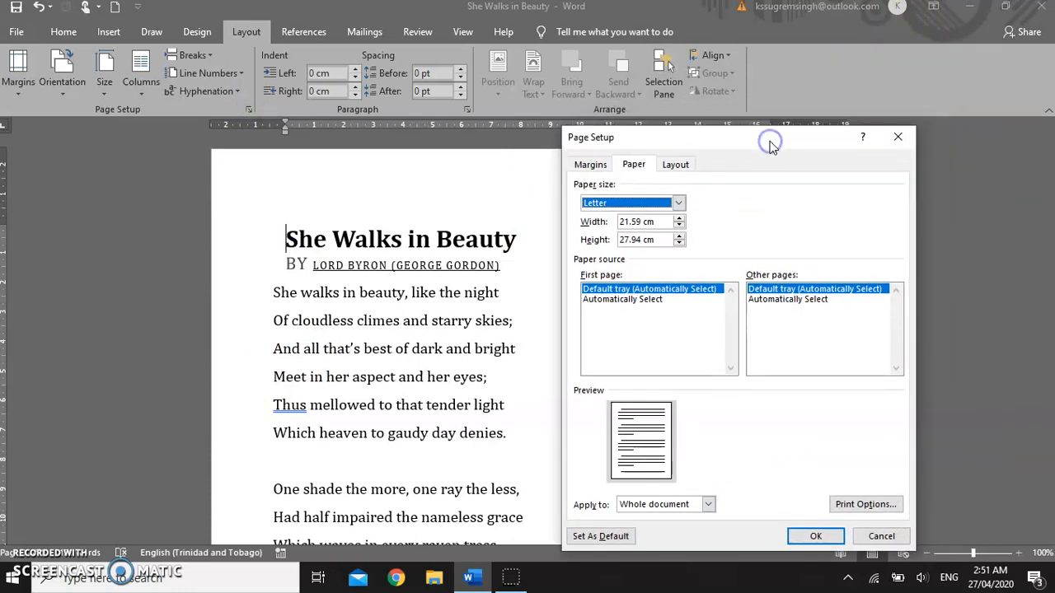
left_click(593, 164)
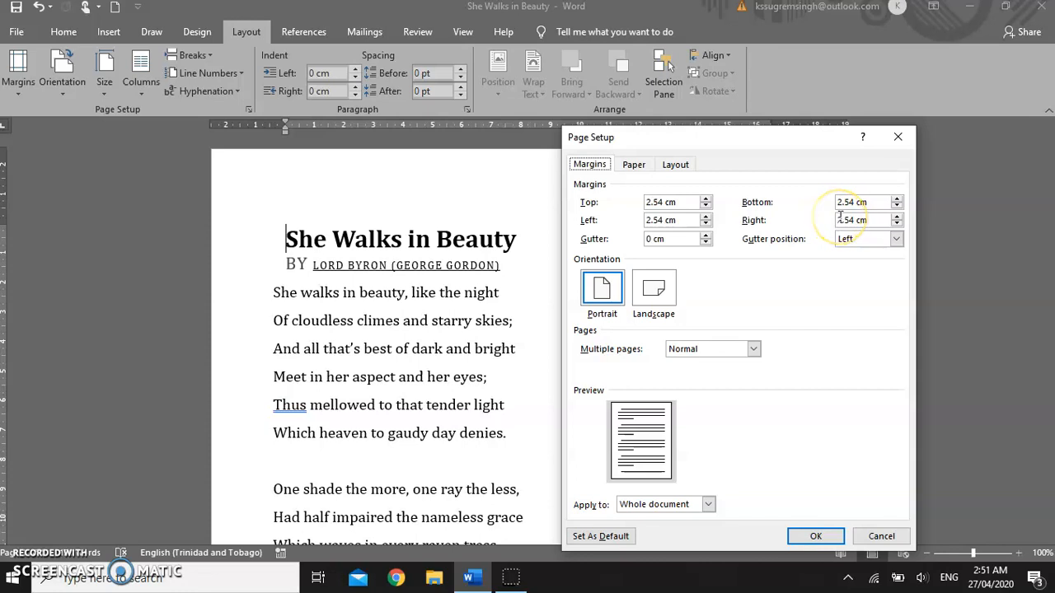
left_click(706, 217)
left_click(705, 218)
left_click(705, 218)
left_click(705, 218)
left_click(705, 217)
left_click(897, 216)
left_click(897, 217)
left_click(896, 217)
left_click(896, 216)
left_click(897, 217)
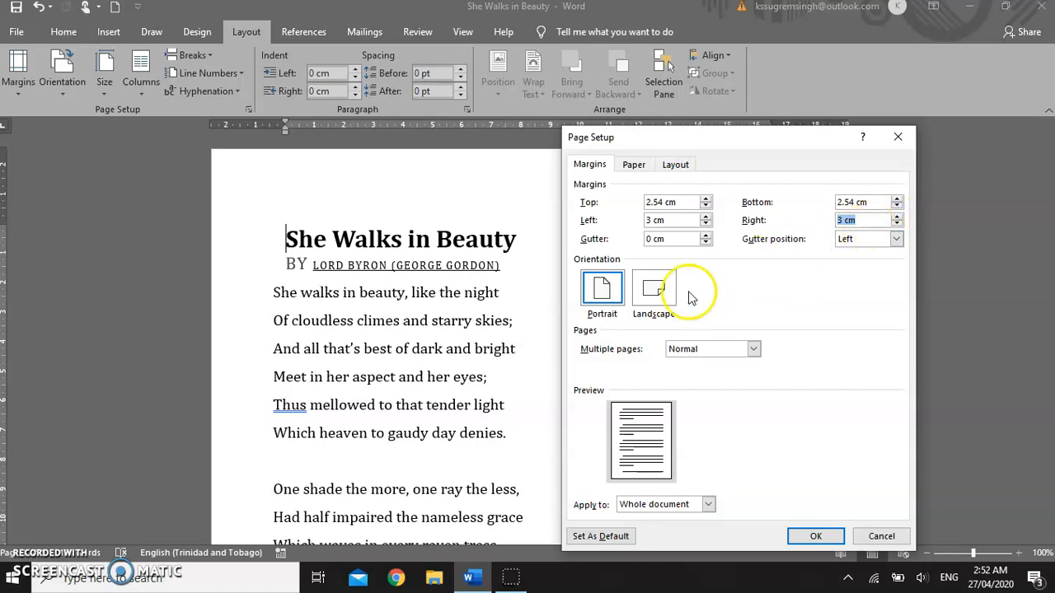
Step: Reselect Letter as the paper size and apply the Page Setup settings to the document
left_click(633, 165)
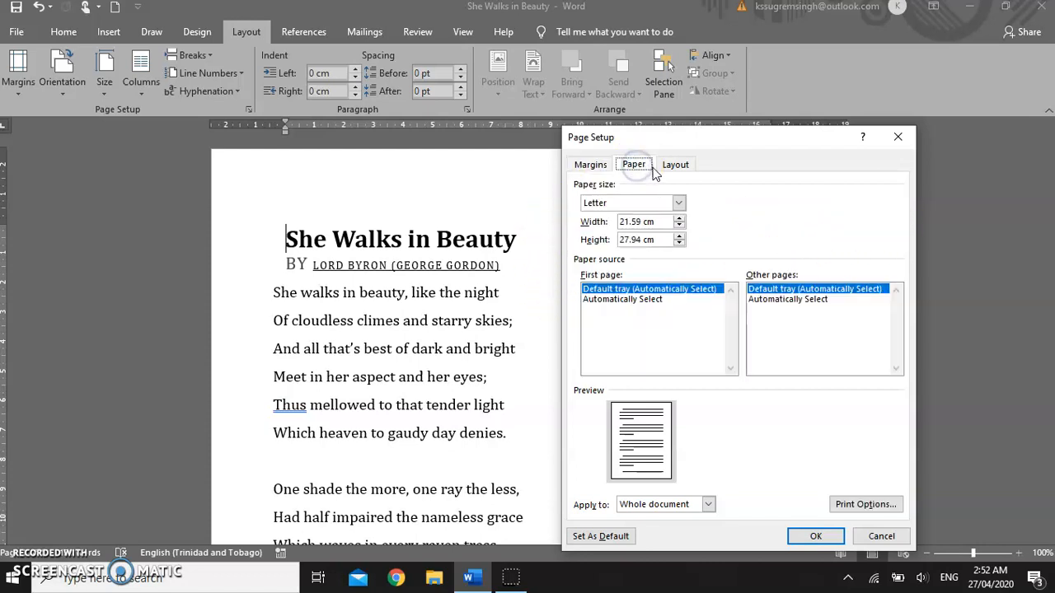
left_click(618, 204)
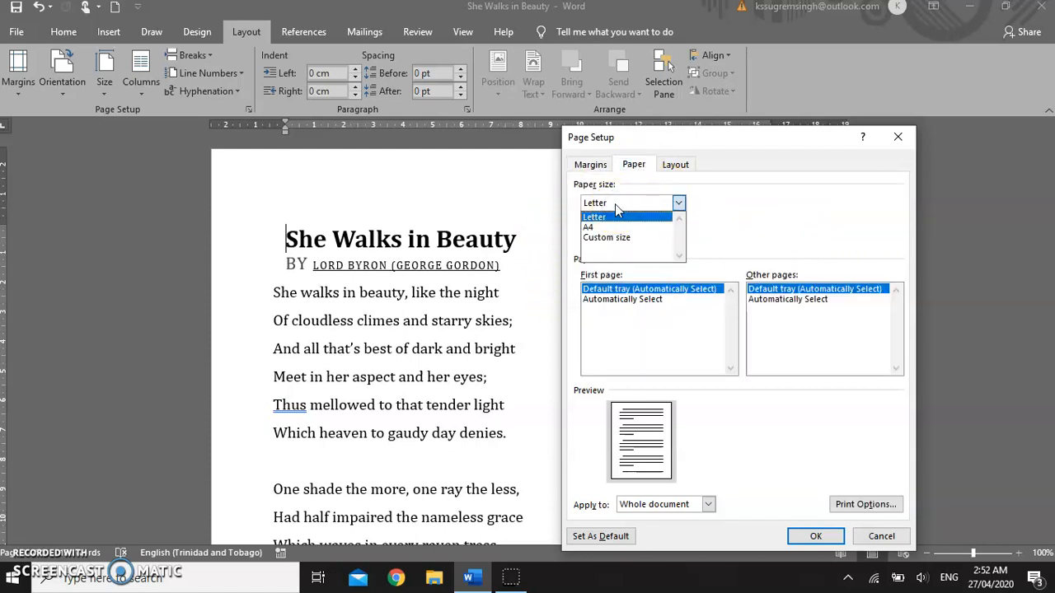
left_click(608, 217)
left_click(676, 165)
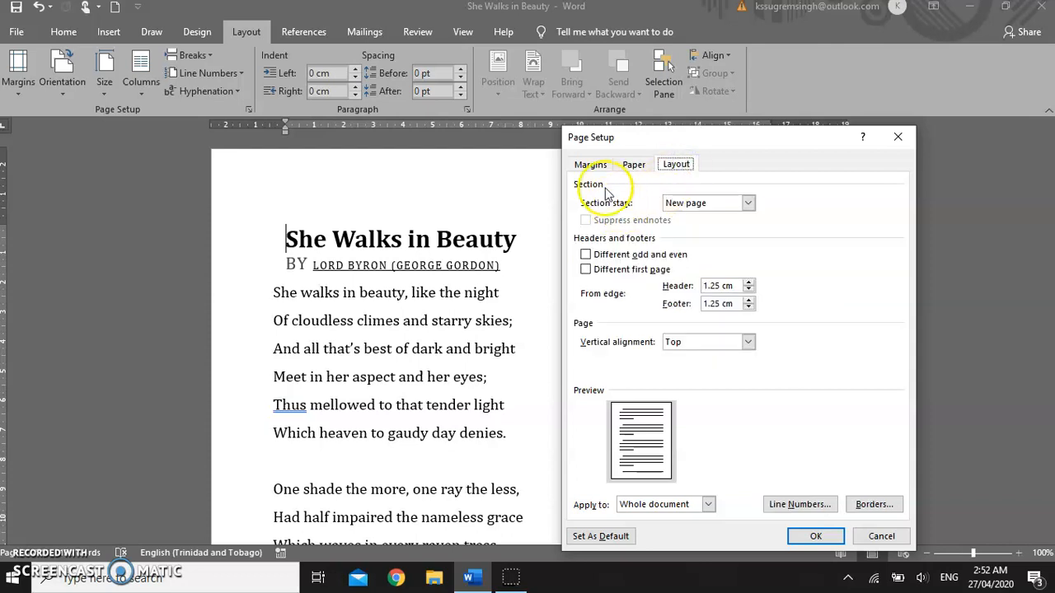
left_click(590, 164)
left_click(676, 164)
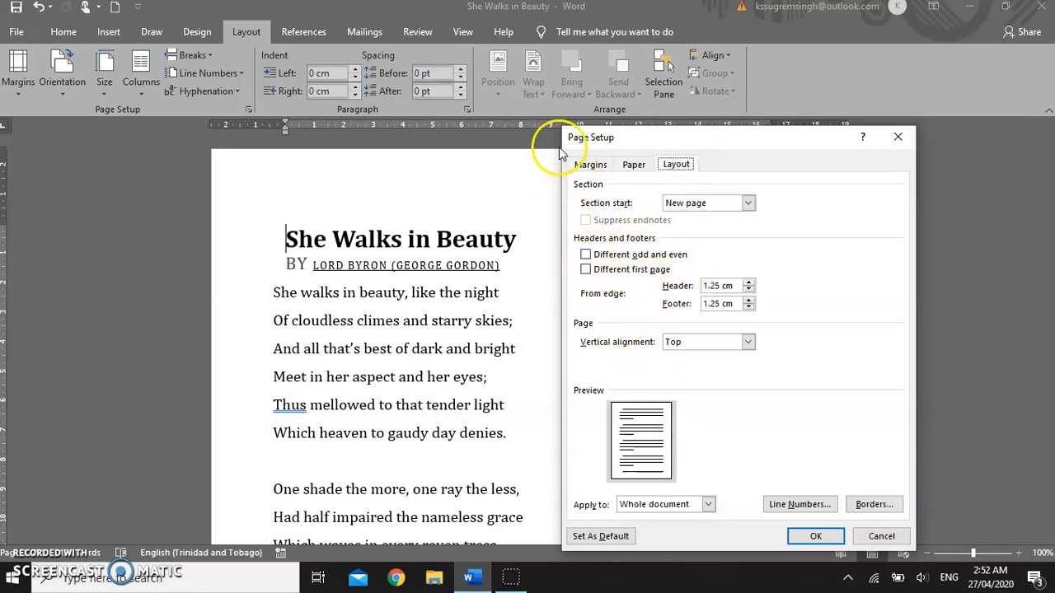
left_click(590, 165)
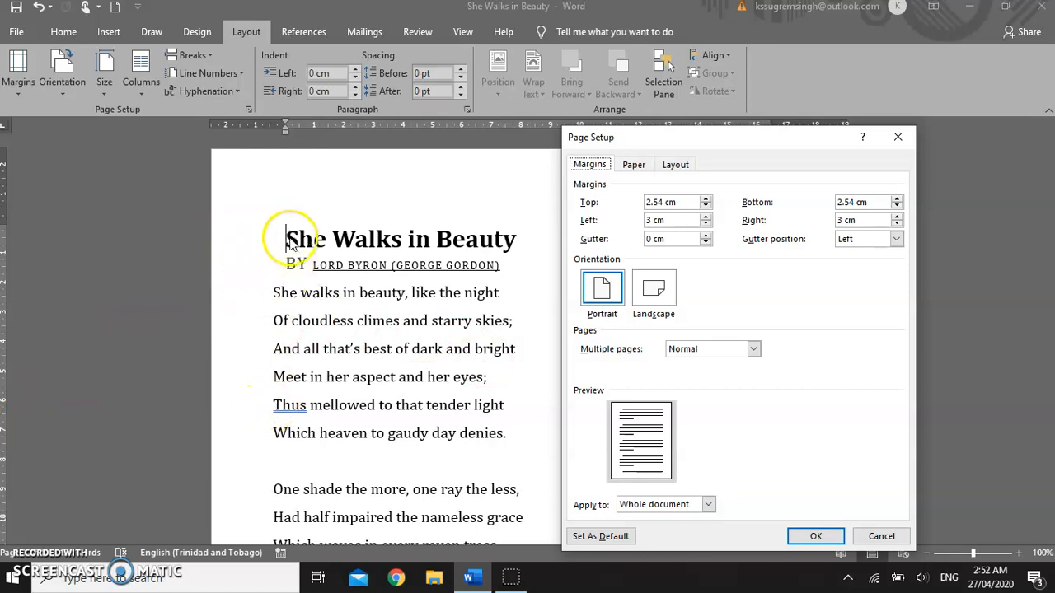
left_click(815, 537)
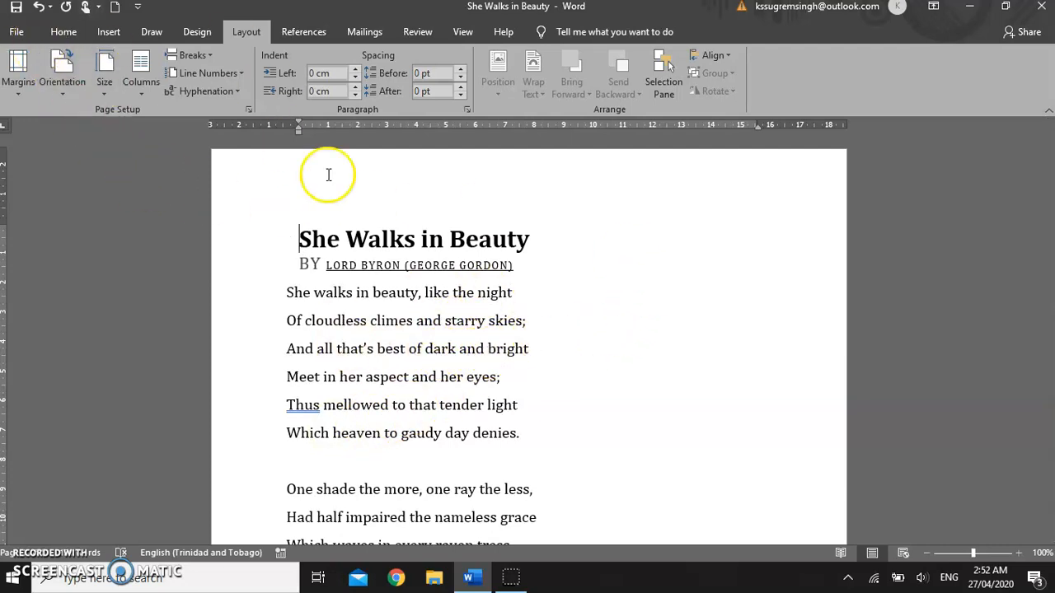
Step: Open the print settings and choose Microsoft Print to PDF as the printer
left_click(16, 31)
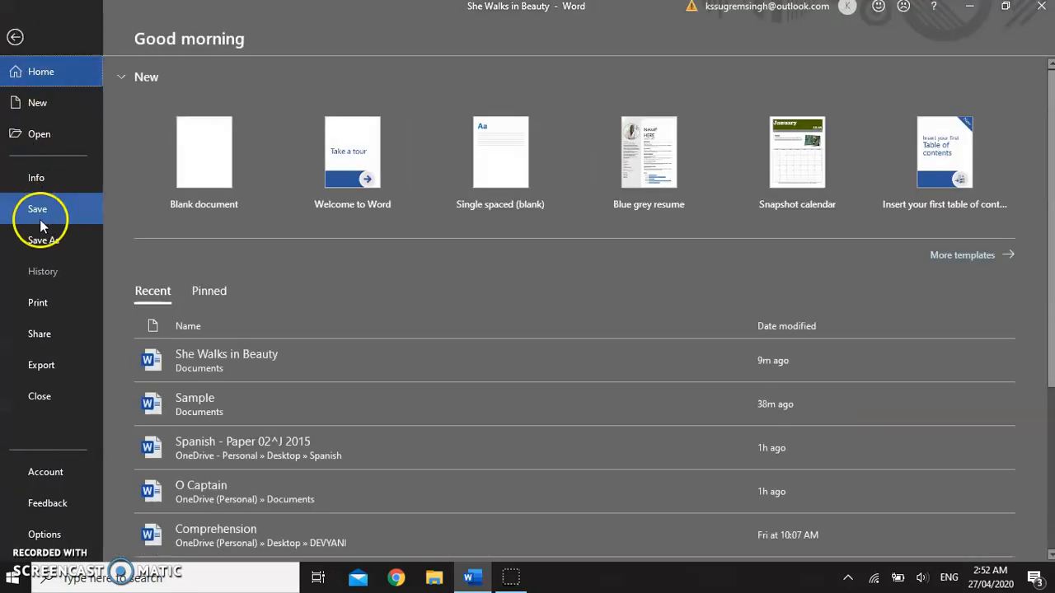
left_click(50, 302)
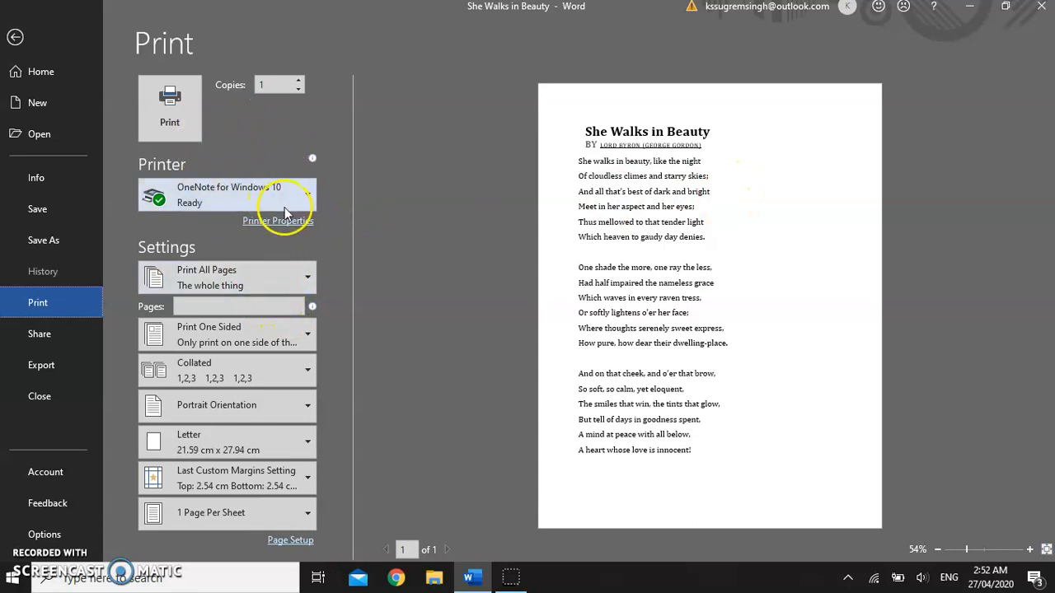
left_click(312, 194)
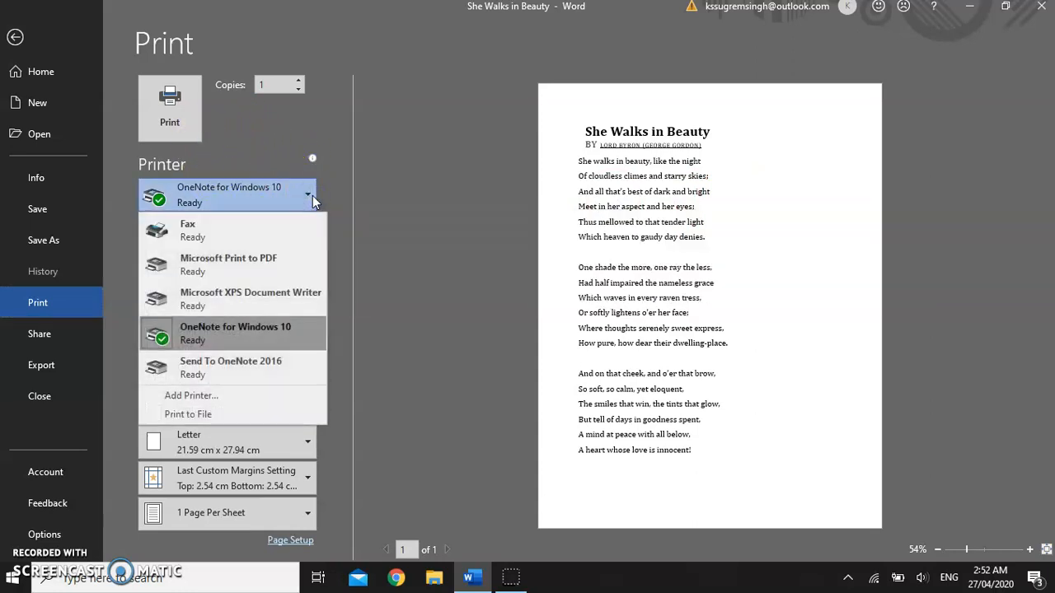
left_click(247, 261)
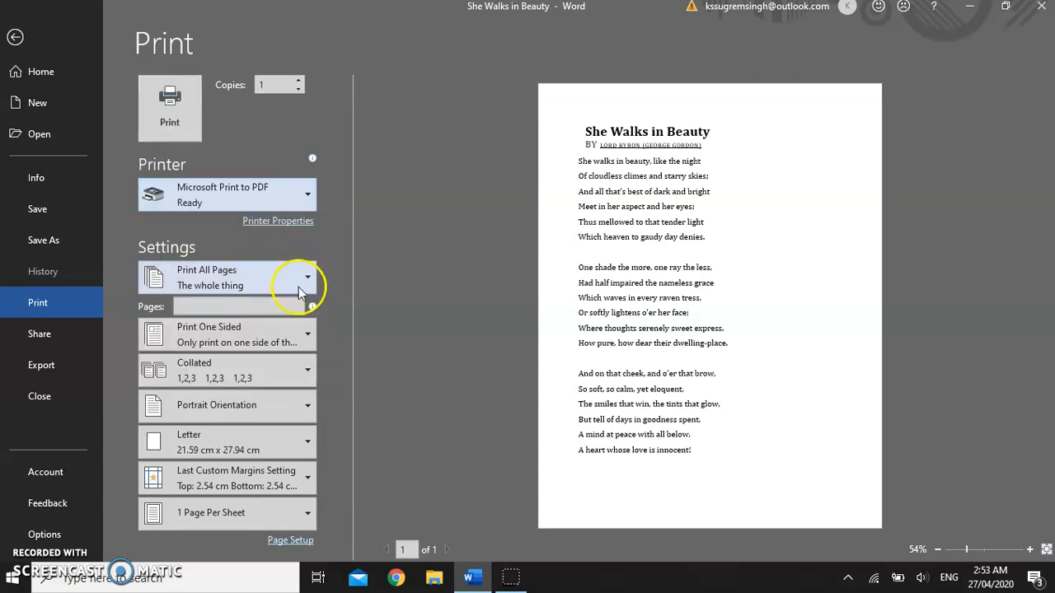
Step: Set the number of copies to 10
left_click(300, 79)
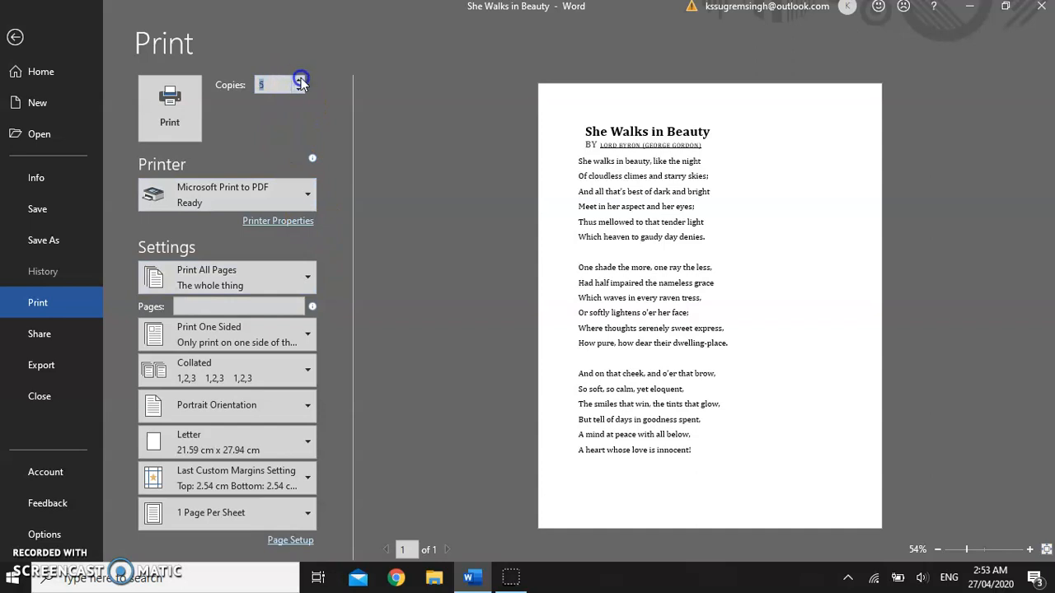
left_click(301, 78)
left_click(301, 78)
left_click(301, 79)
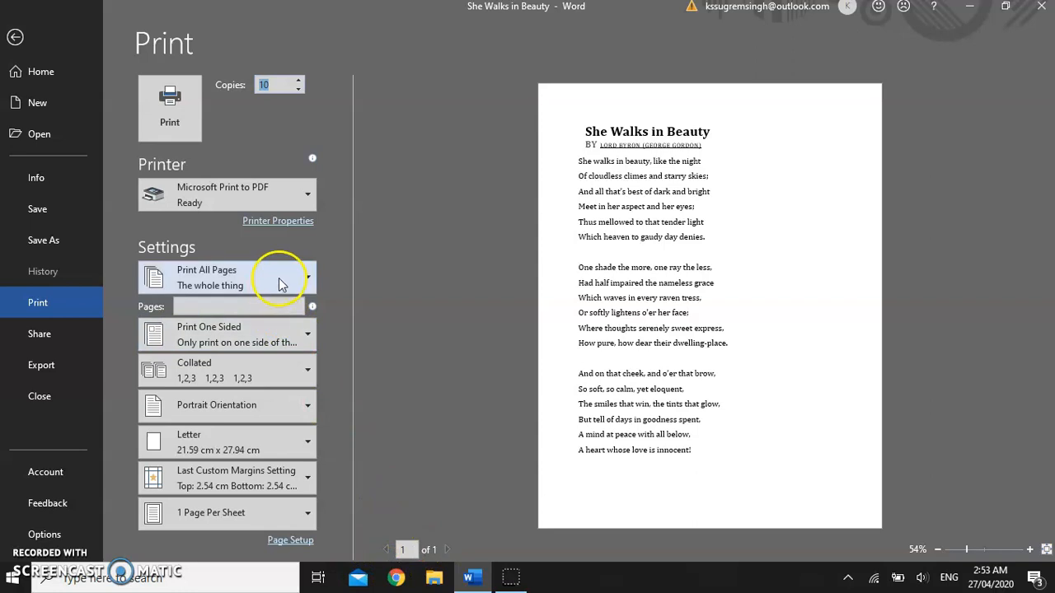
left_click(312, 283)
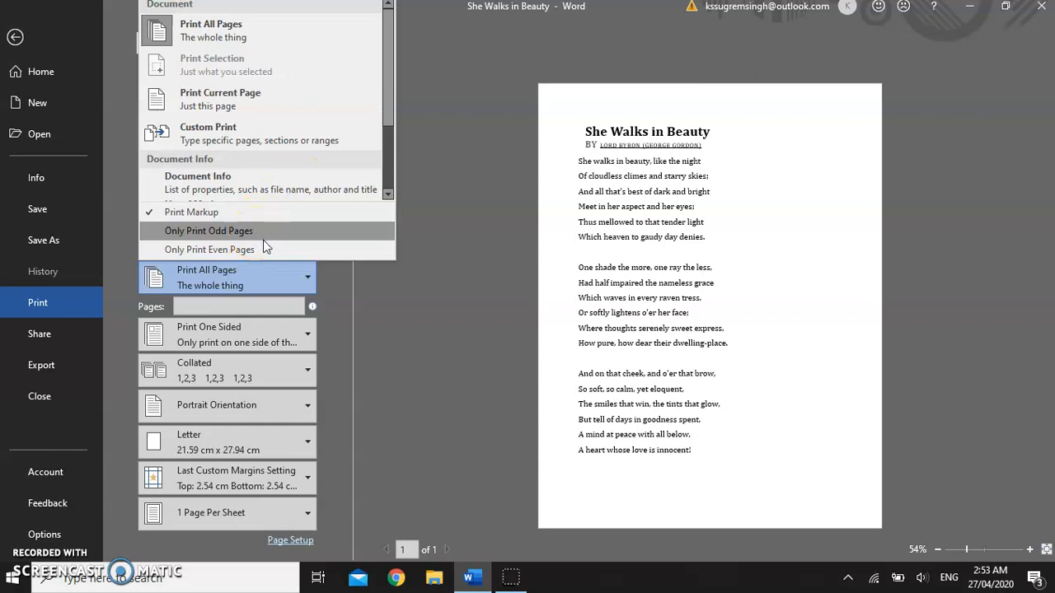
left_click(335, 273)
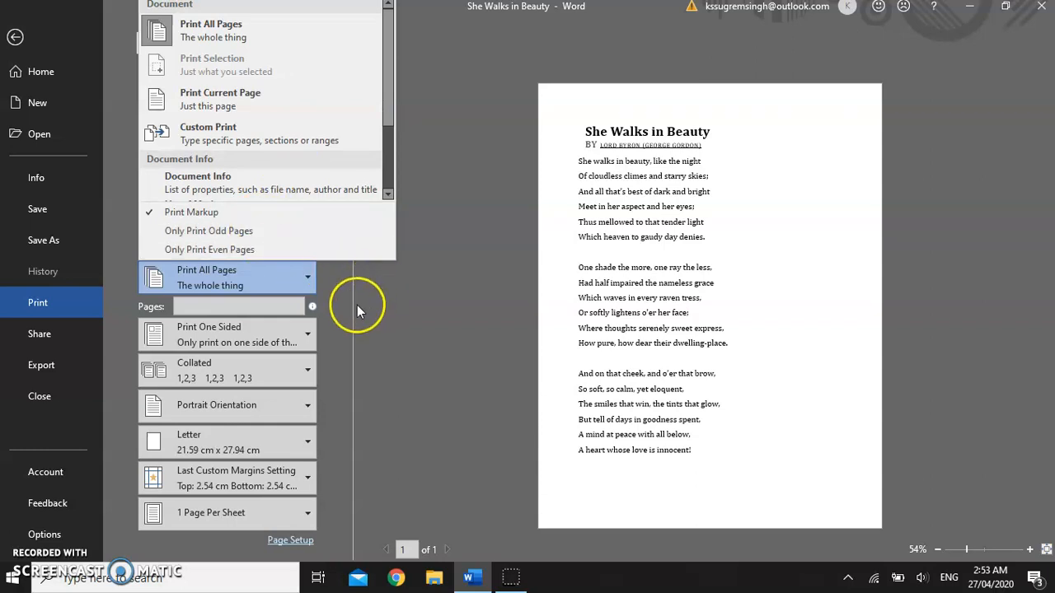
left_click(357, 305)
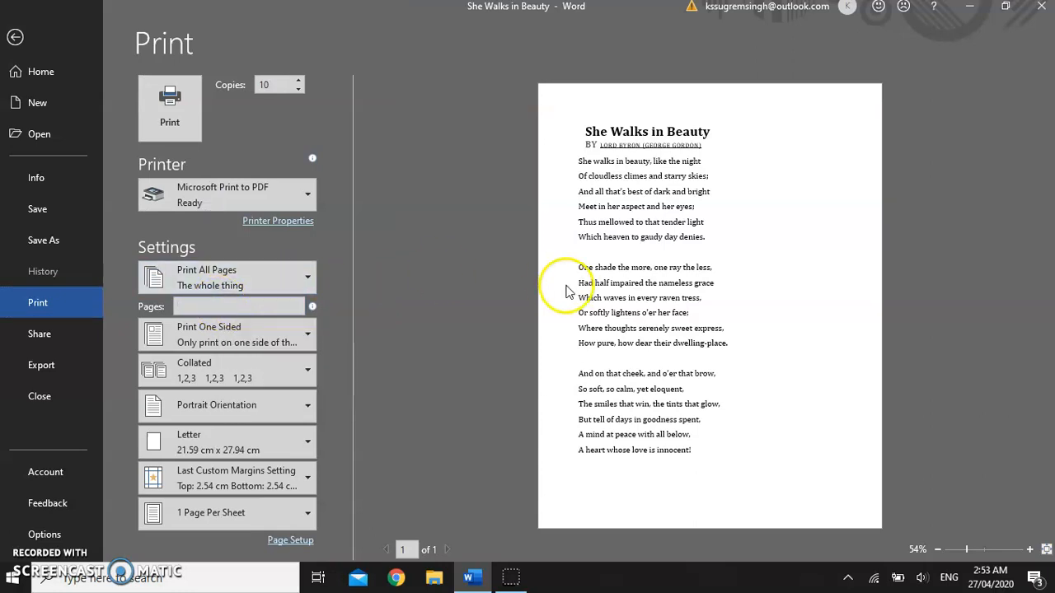
type("2")
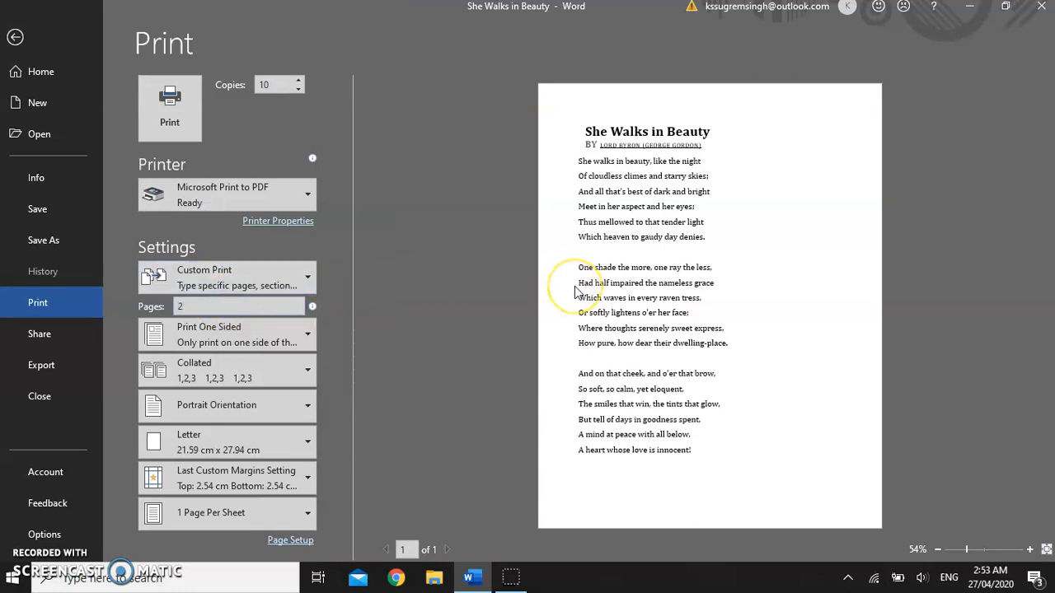
key("BackSpace")
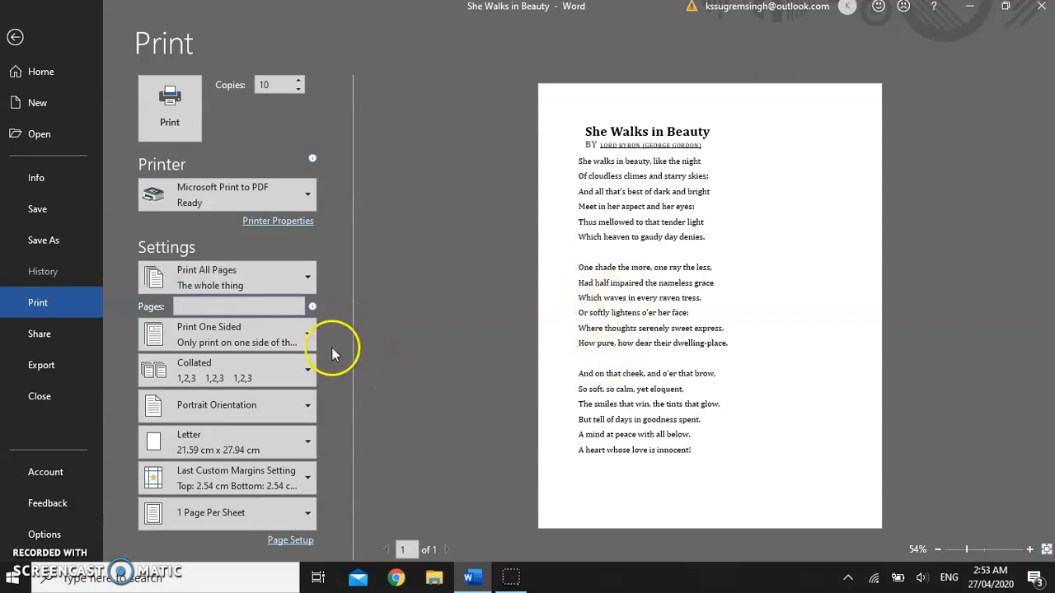
Step: Try the manual two-sided printing option, then return to one-sided printing
left_click(308, 335)
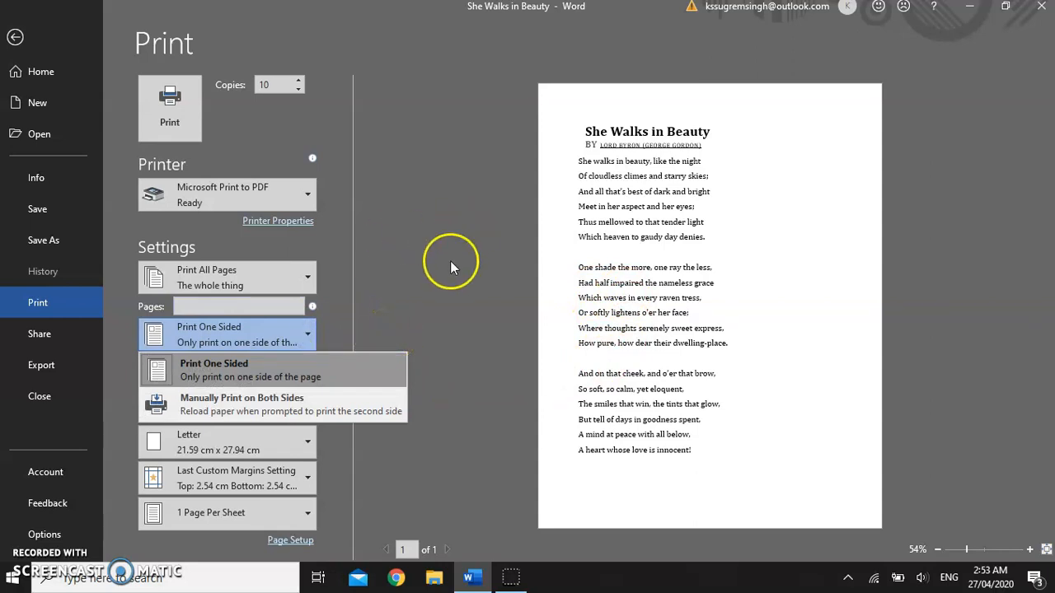
left_click(317, 355)
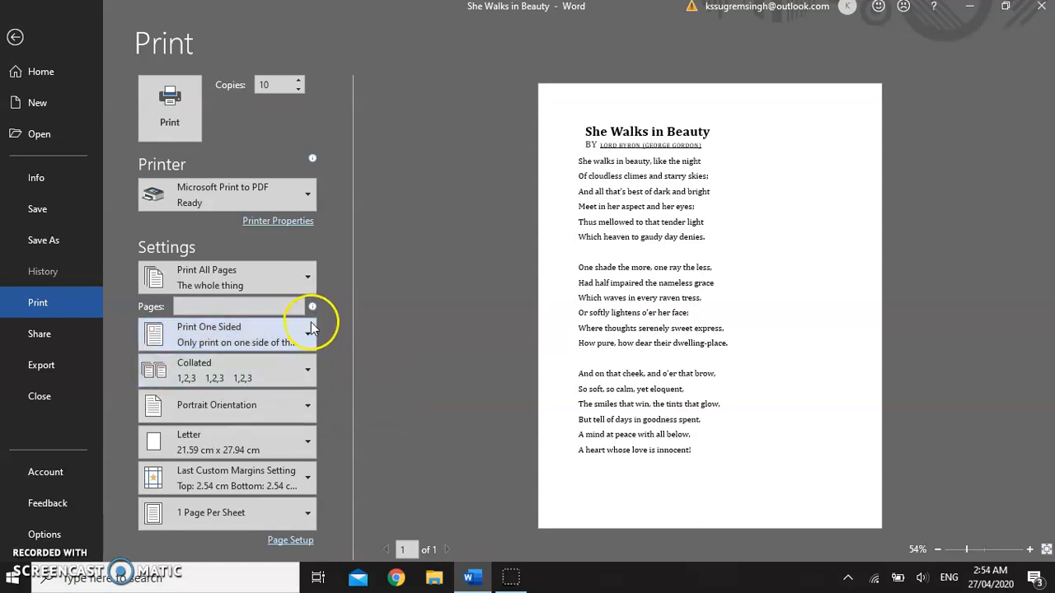
left_click(312, 328)
left_click(319, 403)
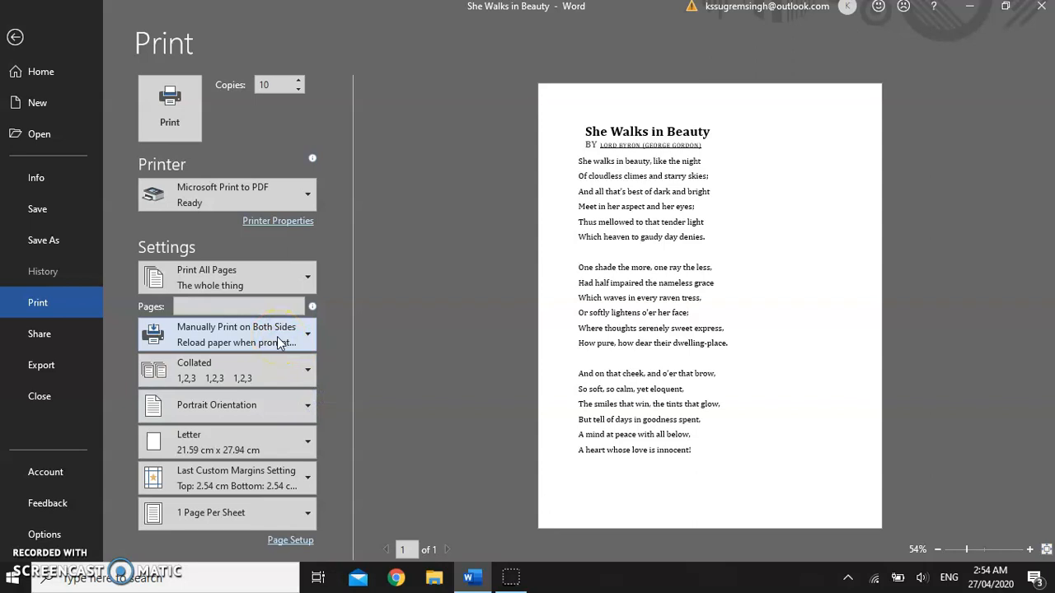
left_click(310, 334)
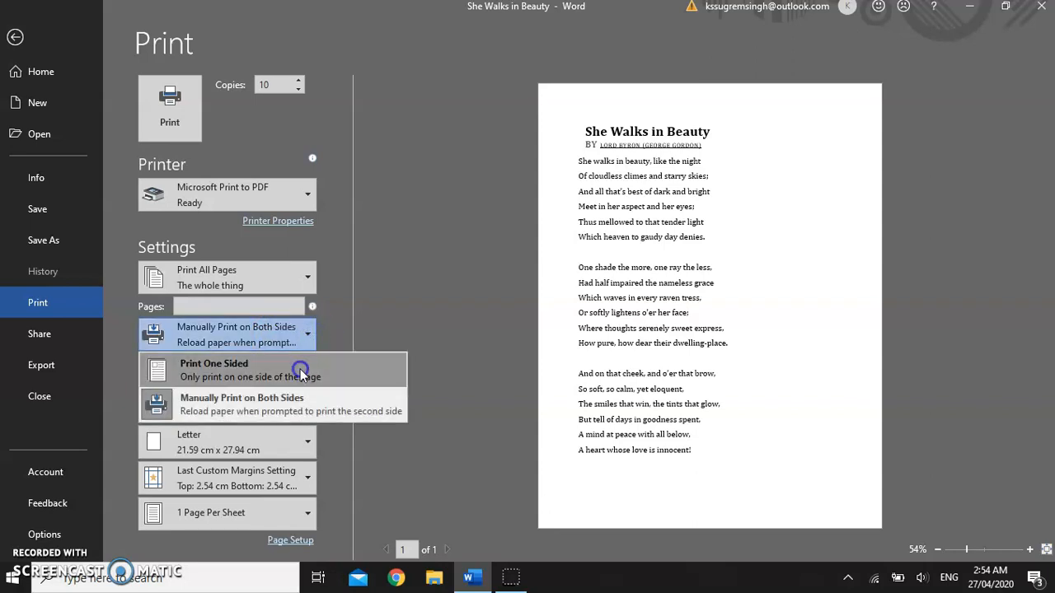
left_click(301, 375)
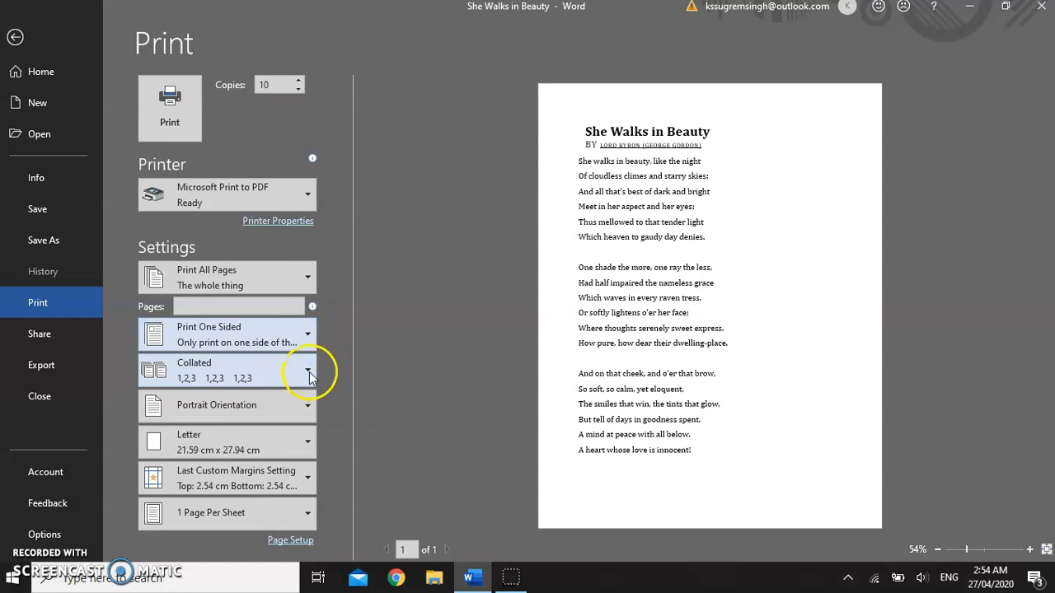
Step: Set printing to Uncollated and switch the print orientation to Landscape
left_click(309, 371)
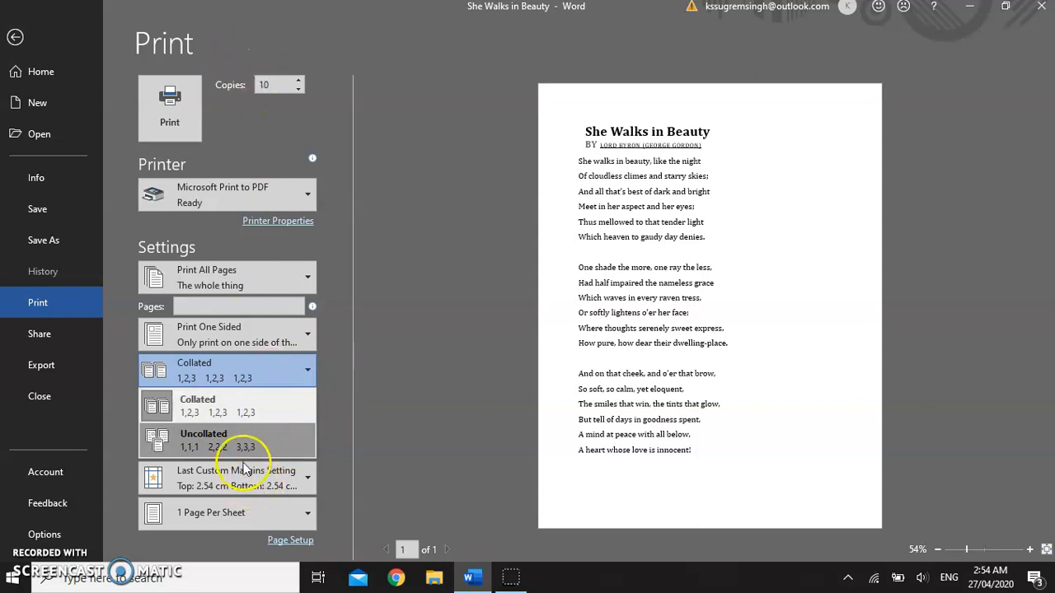
left_click(252, 440)
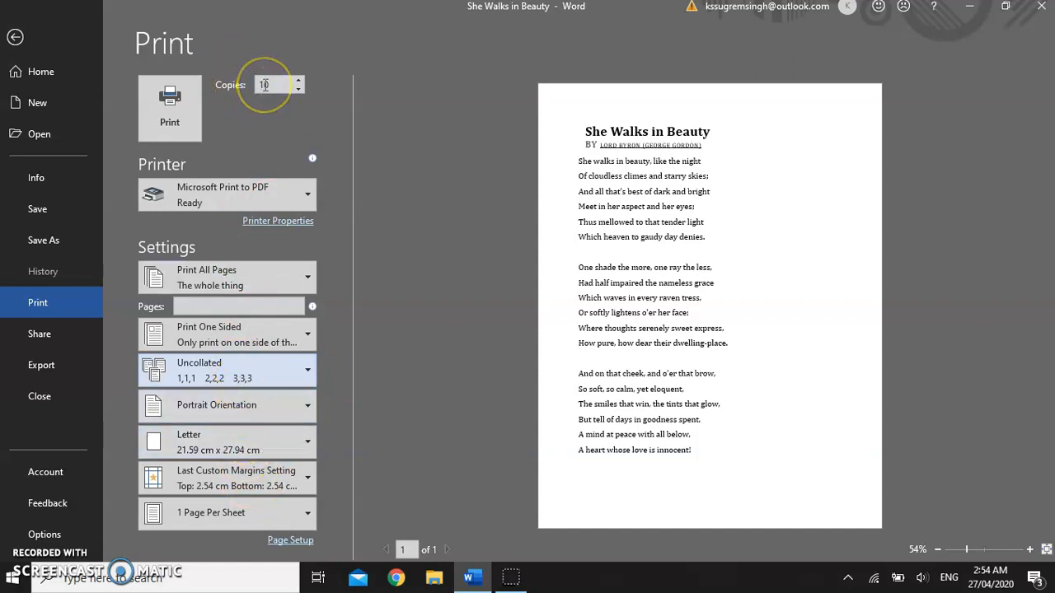
left_click(283, 83)
left_click(309, 412)
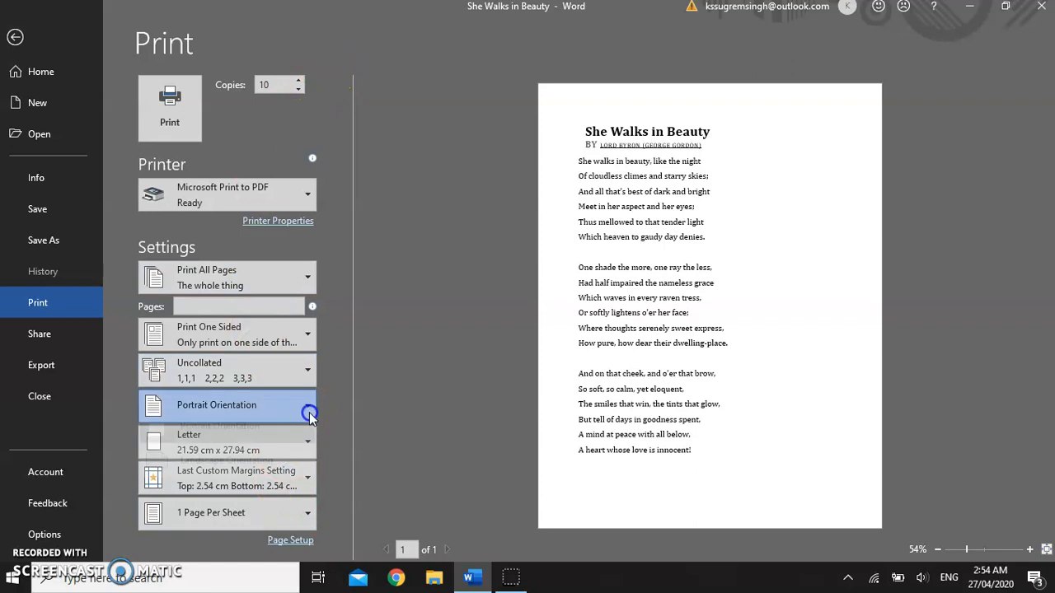
left_click(278, 482)
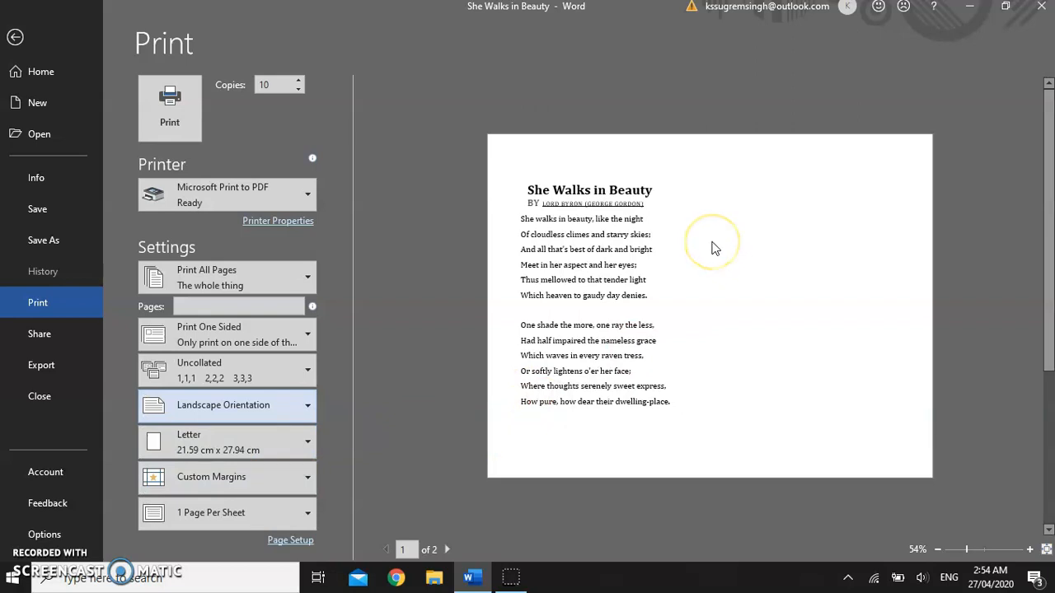
Step: Set the pages to print to page 2
scroll(714, 248, "down", 1)
scroll(714, 248, "up", 1)
scroll(714, 249, "down", 1)
scroll(714, 250, "up", 1)
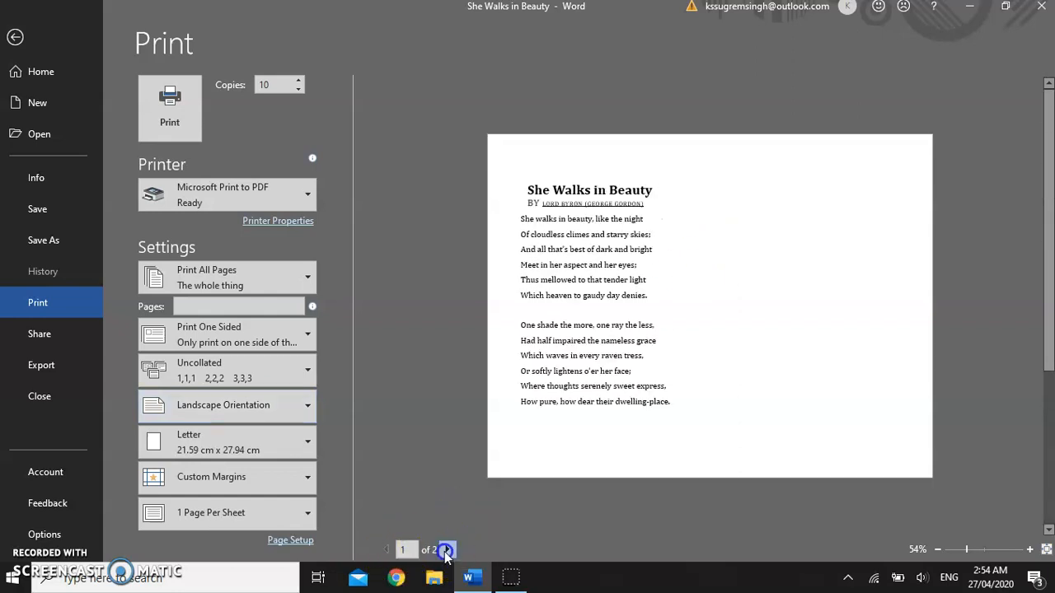
left_click(445, 550)
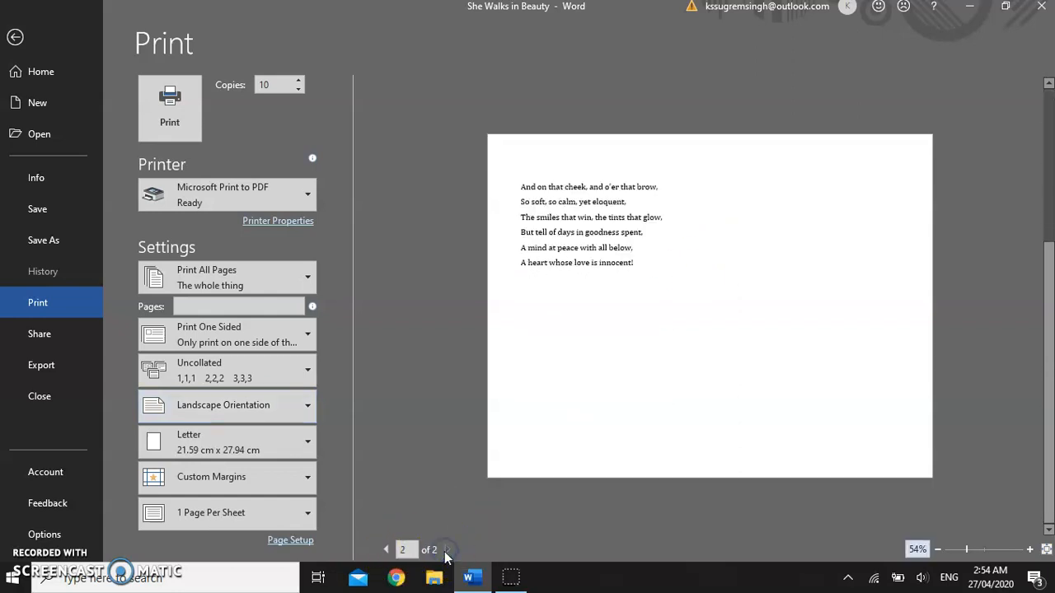
left_click(223, 304)
type("2")
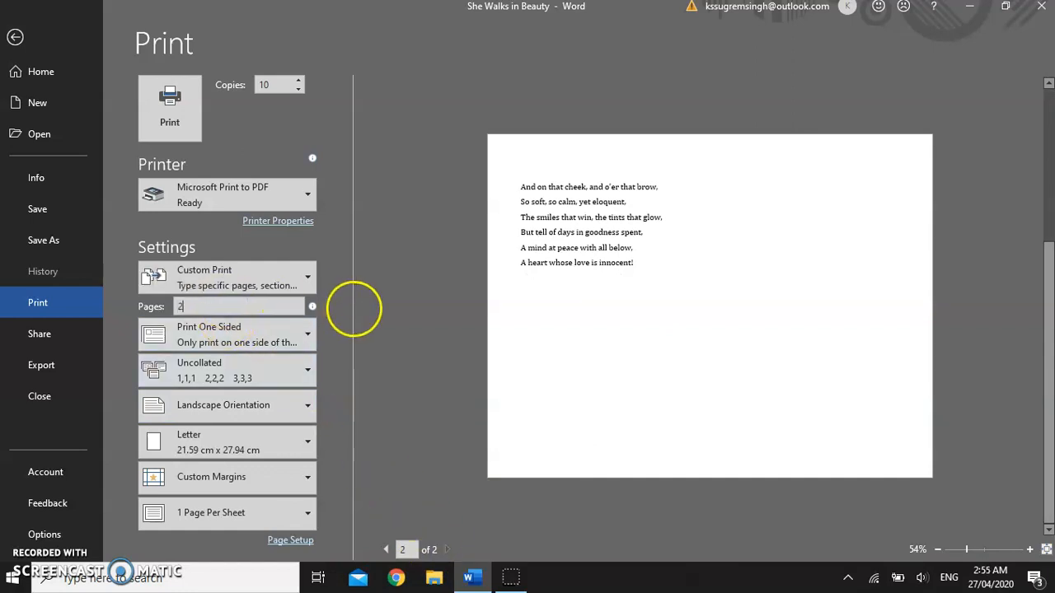
Step: Choose Wide margins for printing
left_click(306, 479)
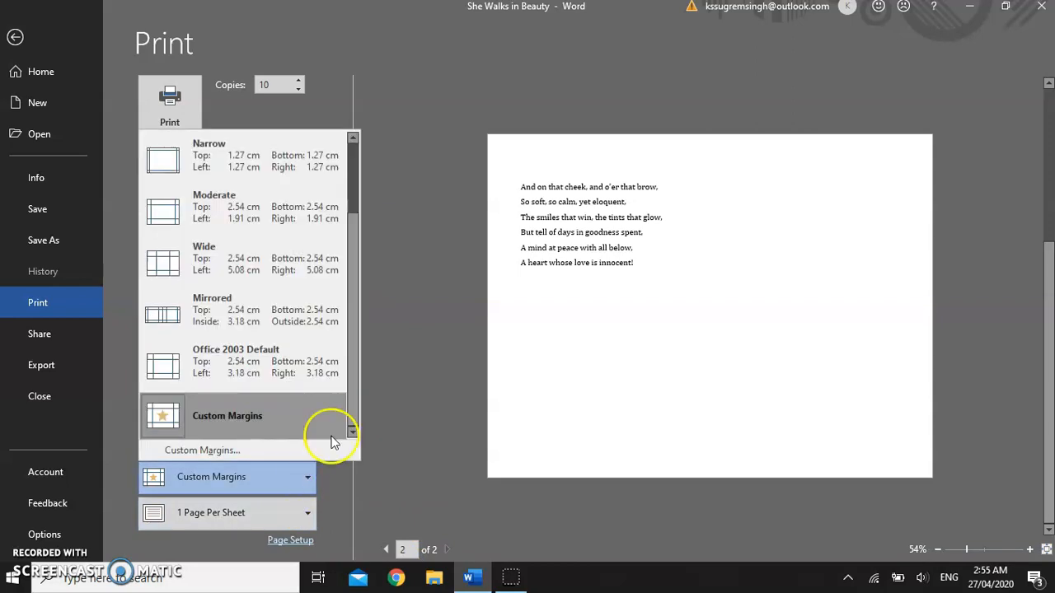
left_click(300, 264)
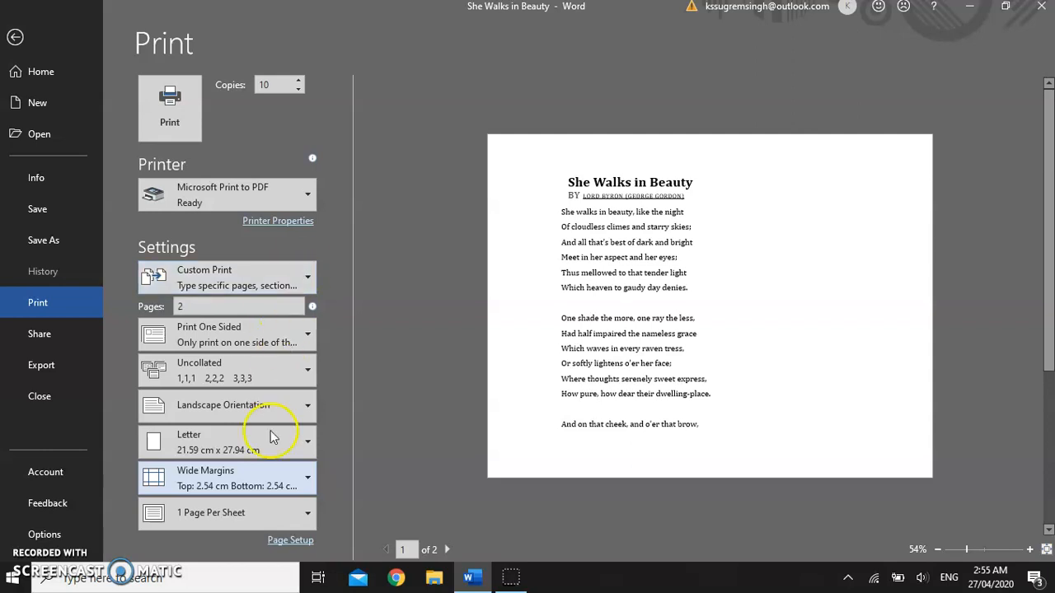
Step: Set printing to 2 pages per sheet
left_click(306, 514)
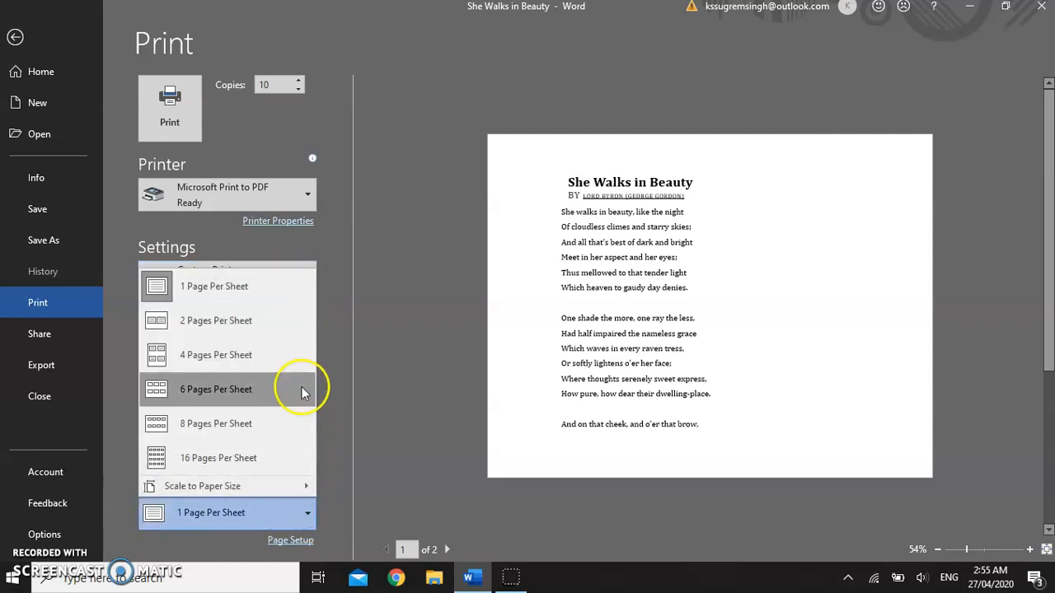
left_click(287, 331)
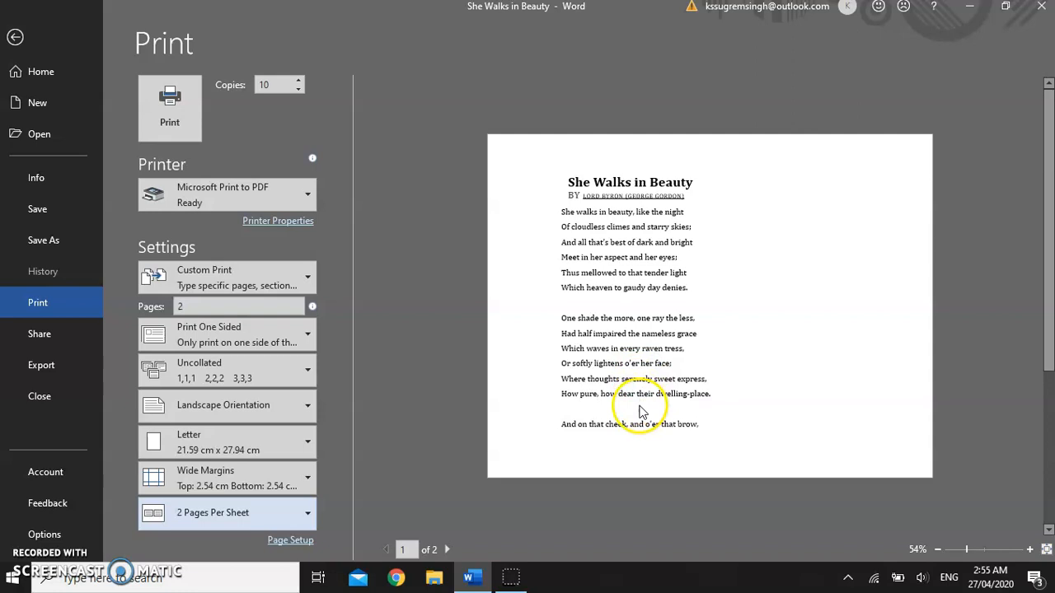
left_click(447, 550)
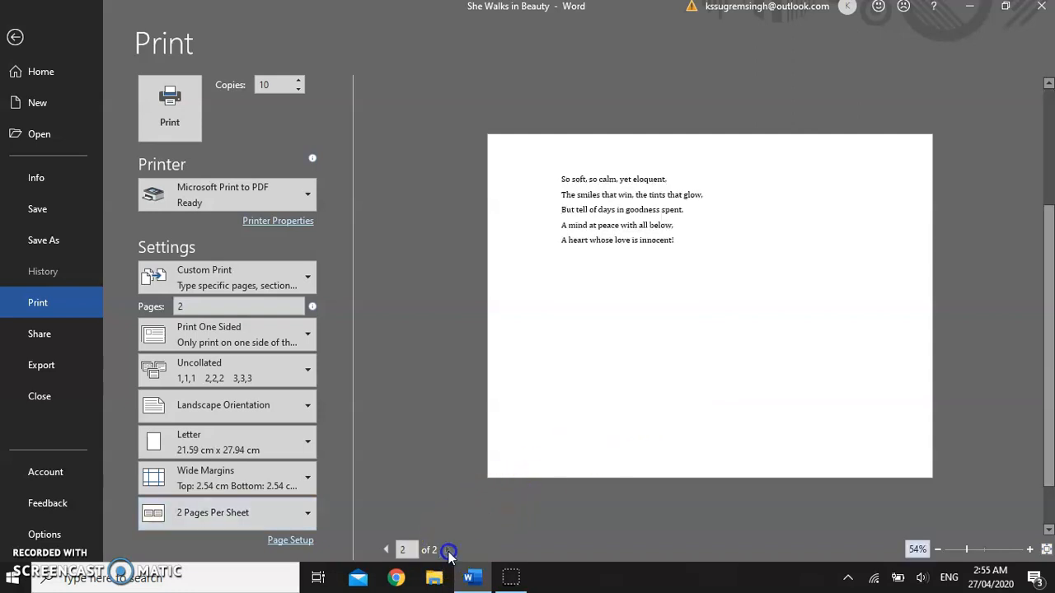
left_click(387, 550)
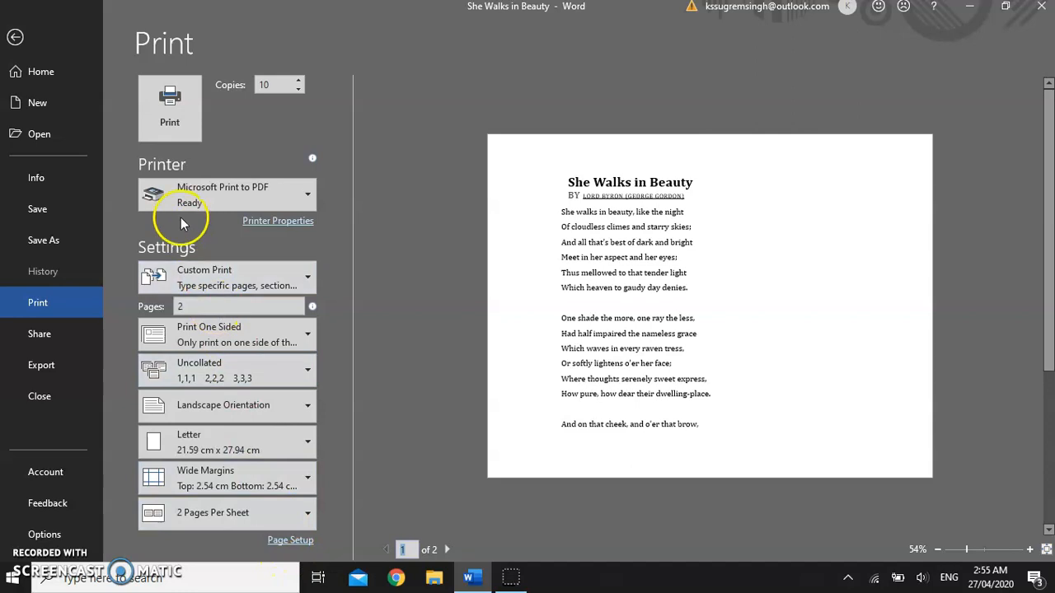
Step: Check the Page Setup dialog from the print settings and print the document
left_click(296, 541)
left_click_drag(730, 141, 747, 67)
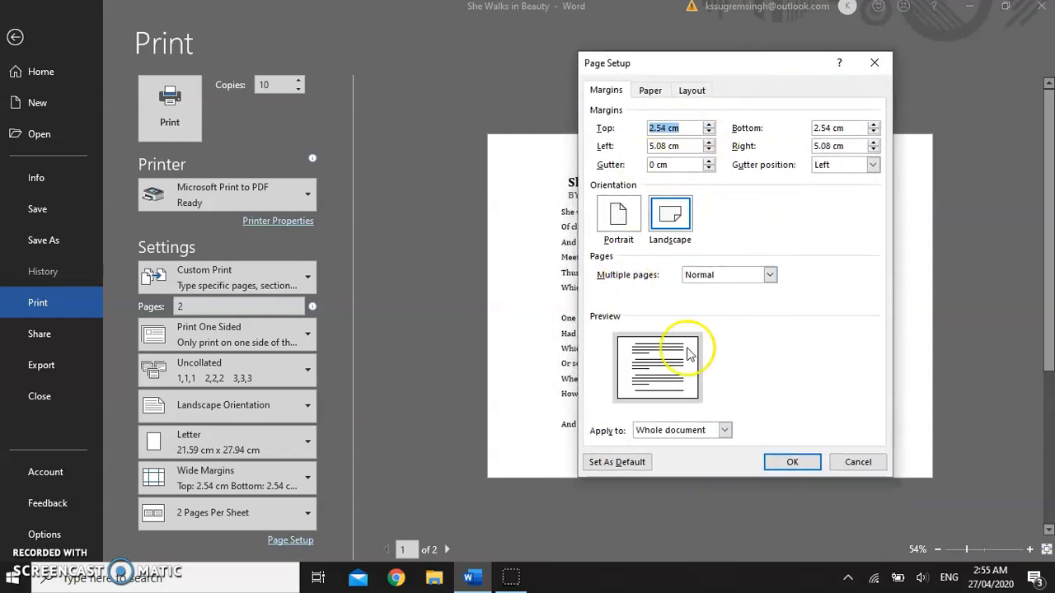
left_click(794, 463)
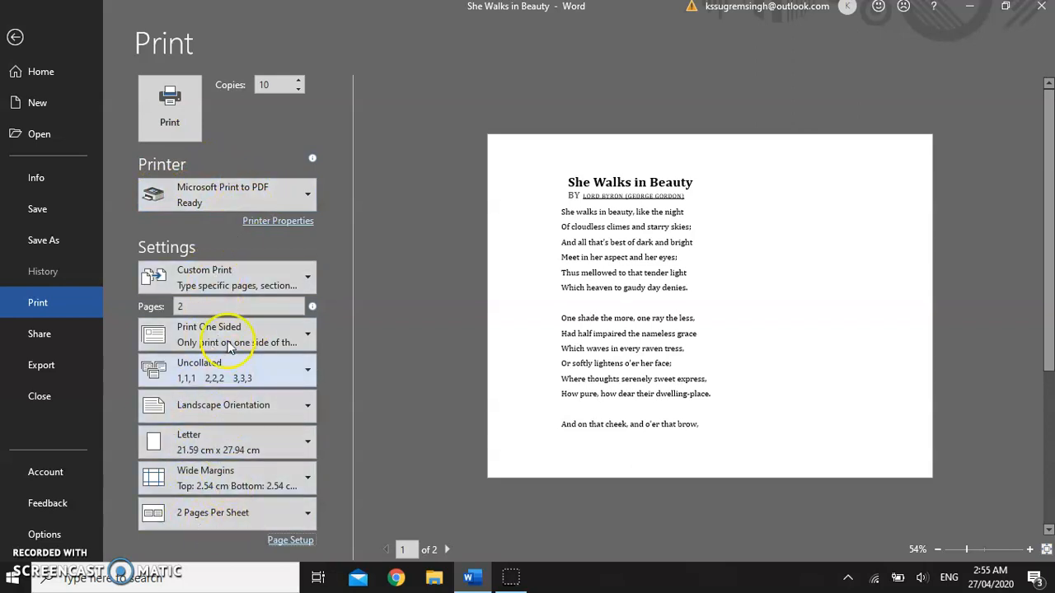
left_click(167, 103)
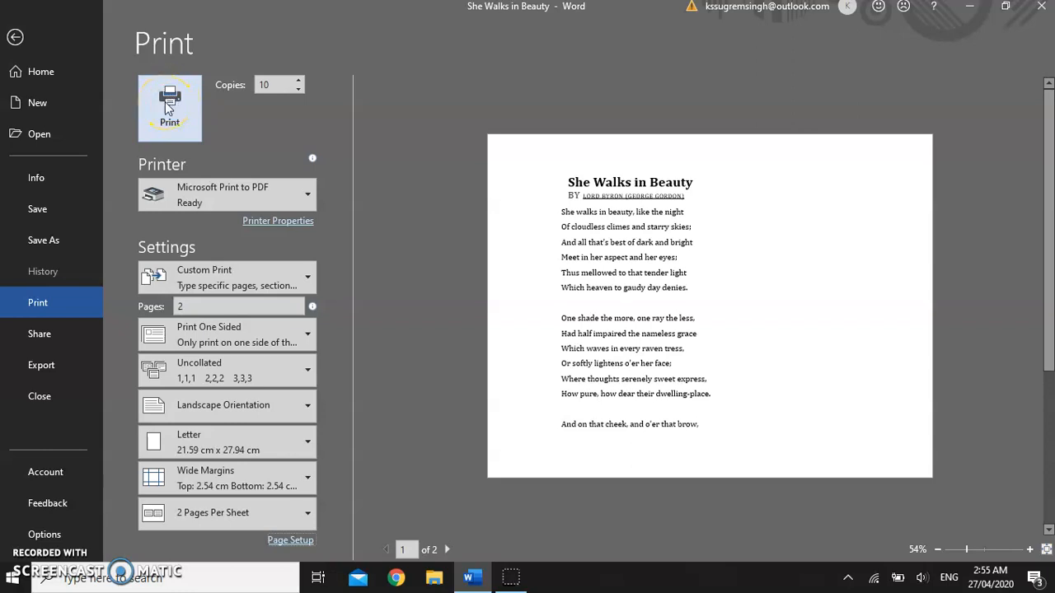